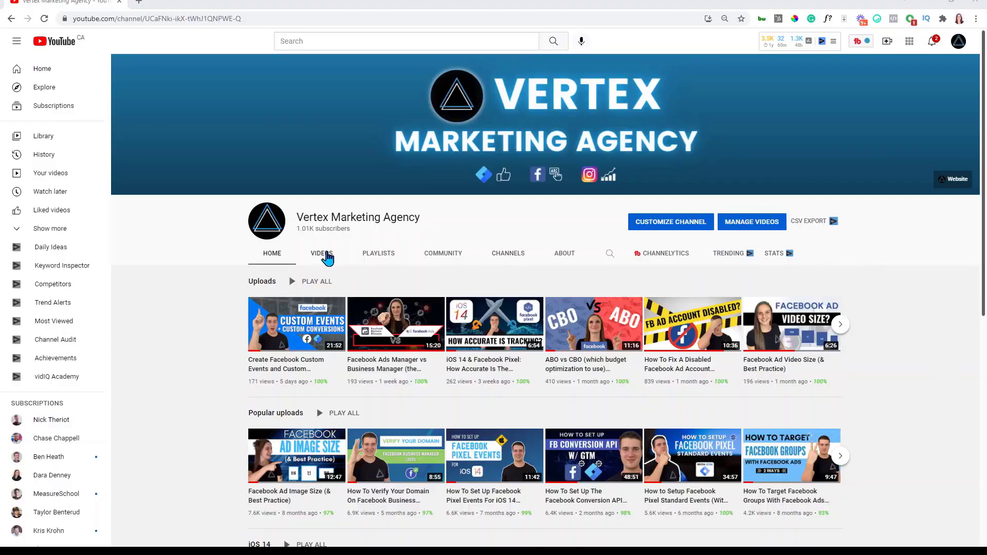
Browse the Vertex Marketing Agency channel's uploaded videos
left_click(324, 255)
scroll(959, 283, "down", 2)
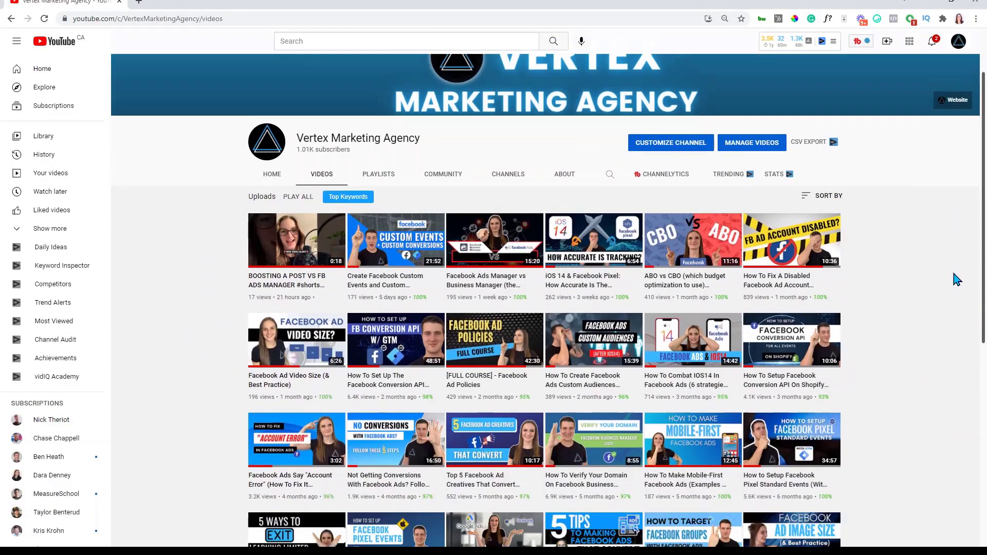
left_click(537, 248)
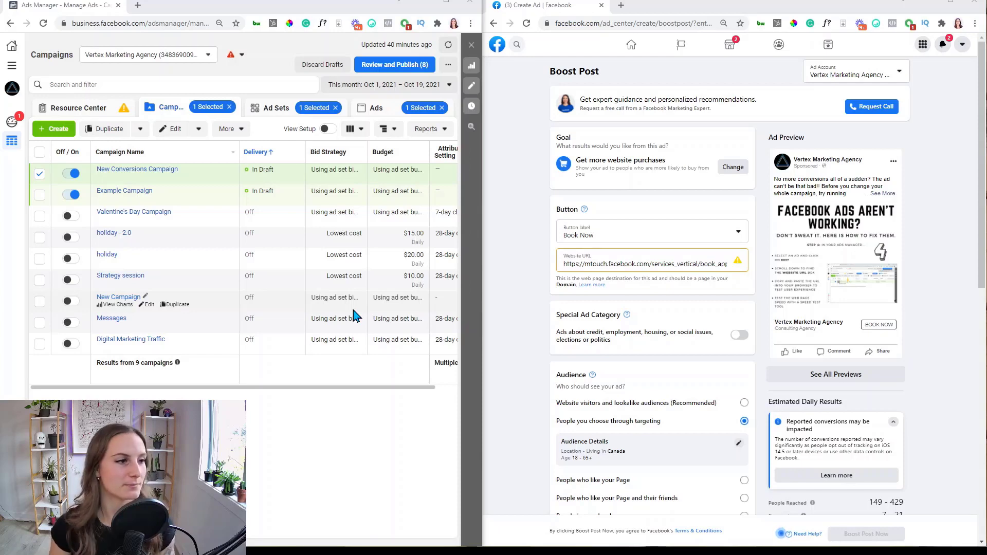
Create a new campaign with the Conversions objective in Ads Manager and bring up the boosted post's goal options
left_click(55, 129)
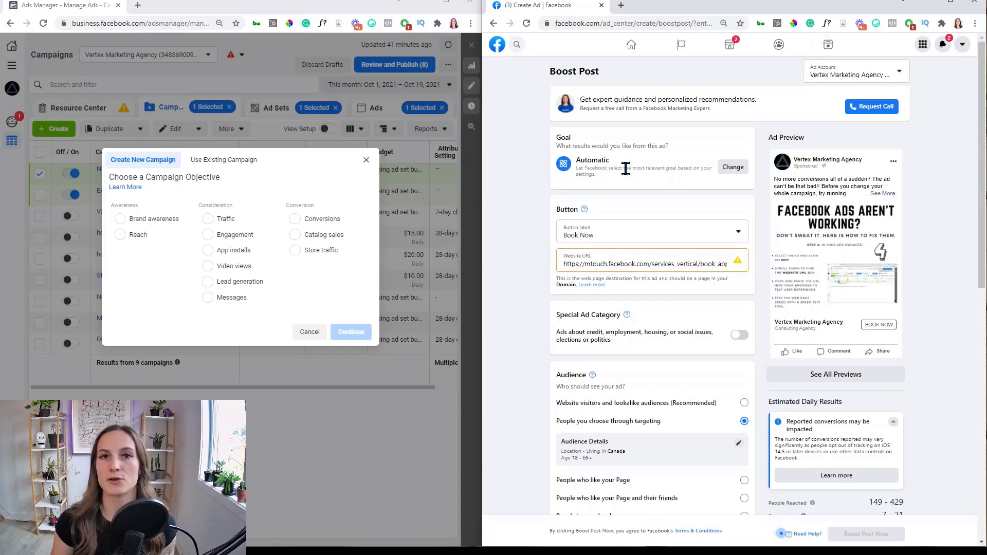
left_click(735, 169)
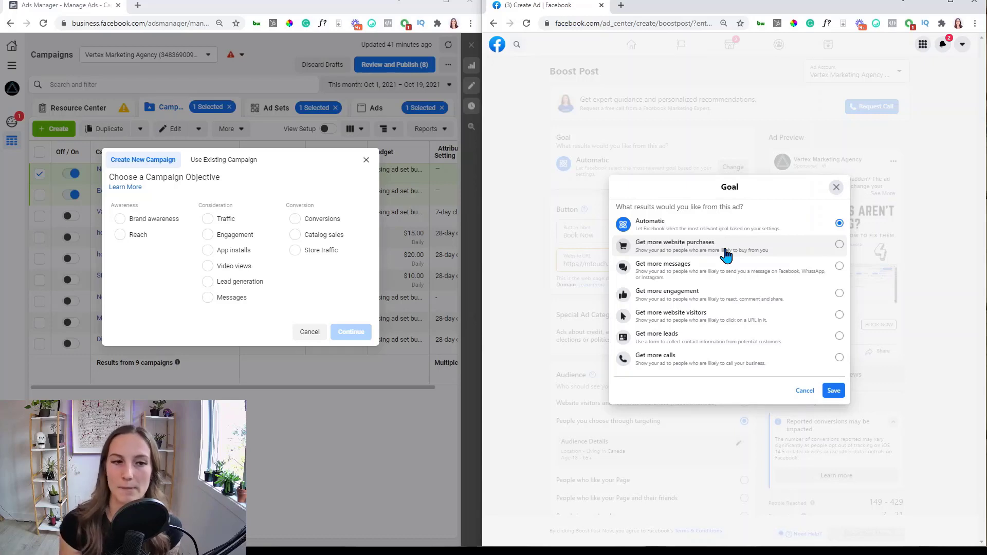
left_click(296, 221)
left_click(296, 221)
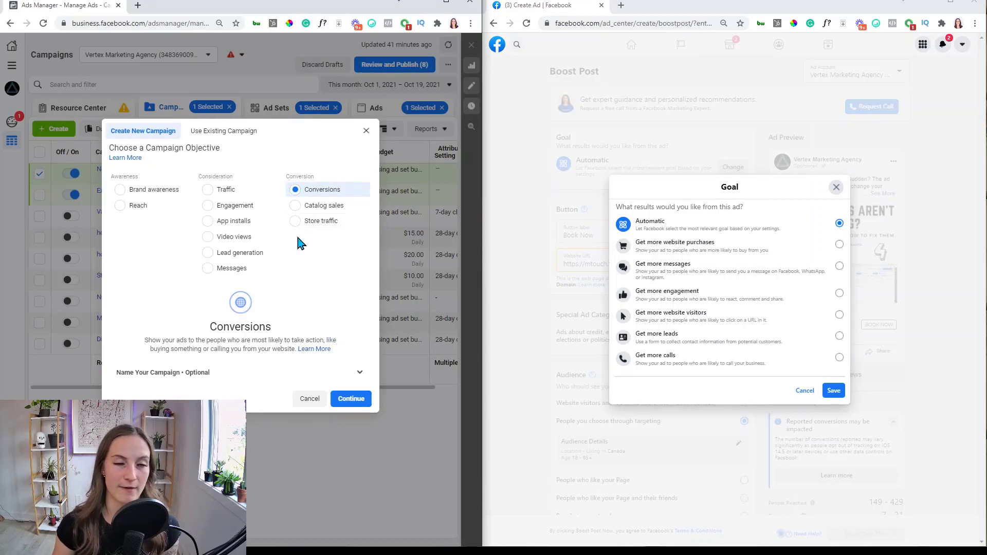
left_click(350, 399)
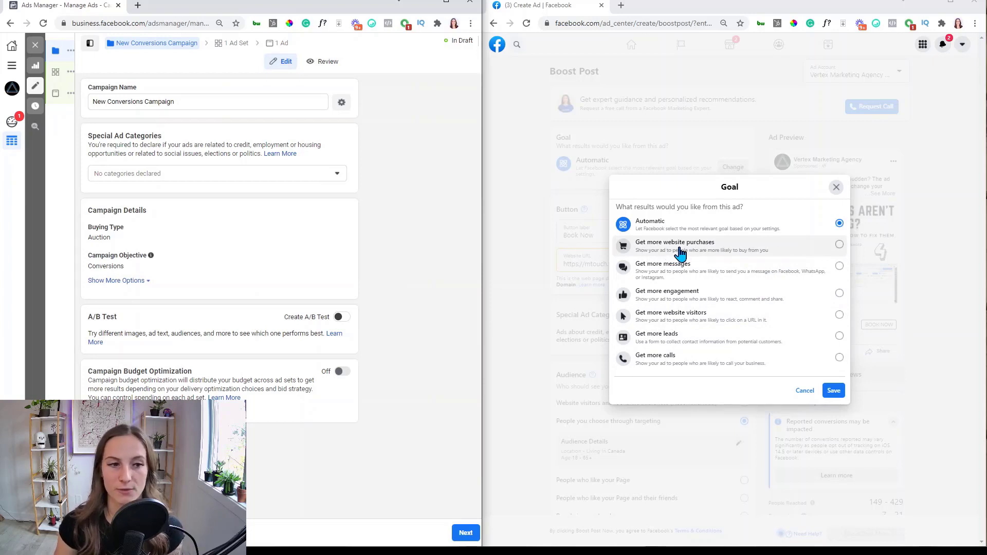
Set the boosted post's goal to Get more website purchases and open the first New Conversions Campaign draft for editing
left_click(837, 246)
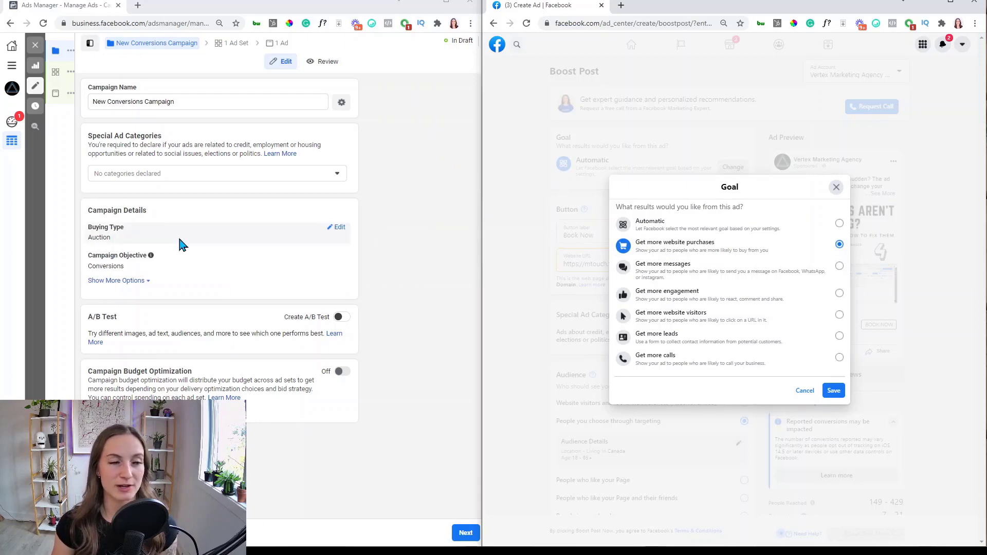
left_click(42, 53)
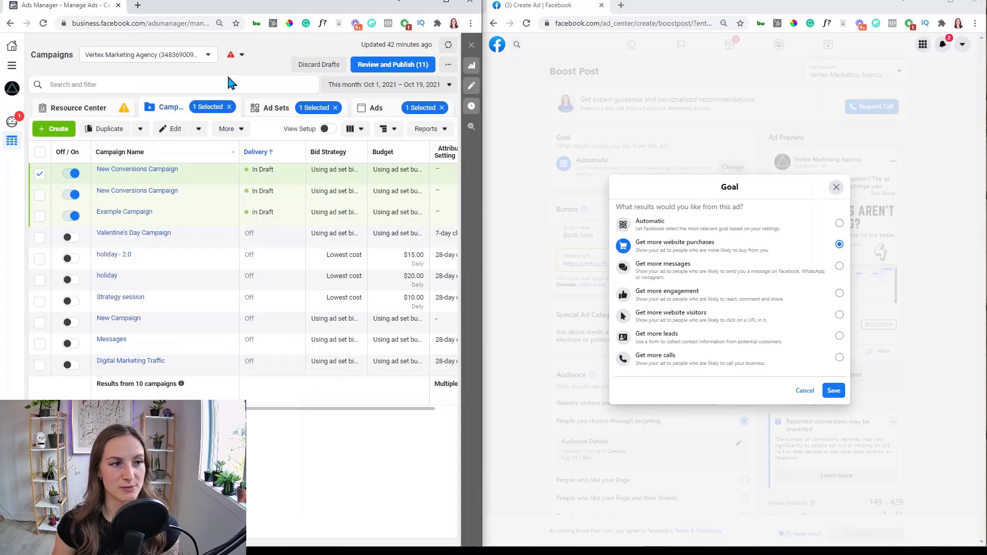
left_click(98, 112)
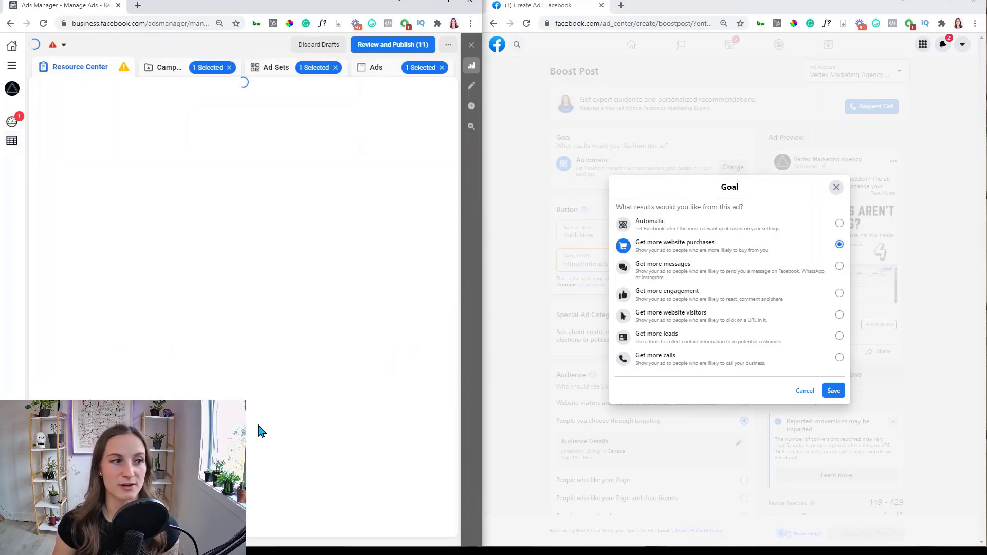
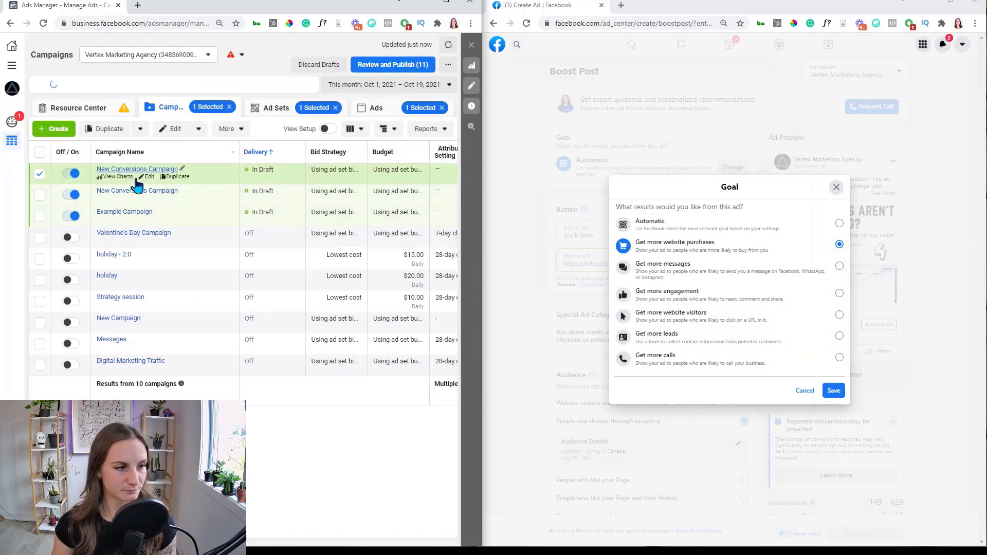
left_click(148, 177)
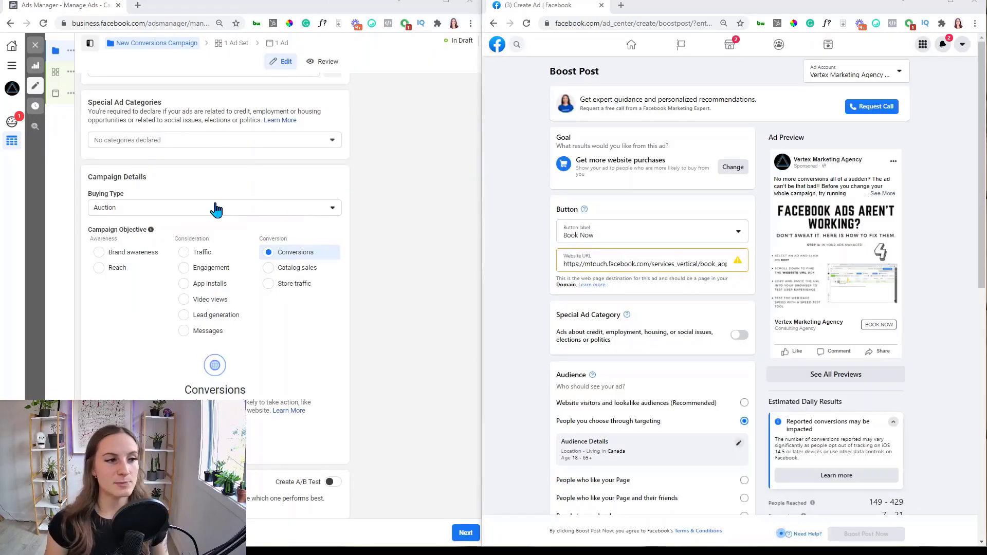
Compare the campaign's objective and Campaign Budget Optimization settings with the boosted post's audience, duration and budget settings
mouse_move(246, 267)
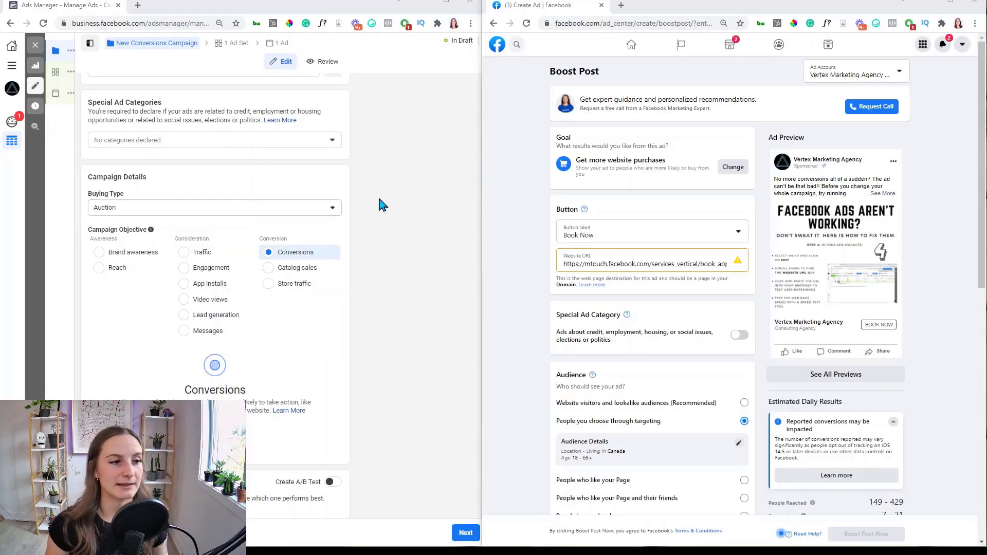
scroll(421, 348, "down", 3)
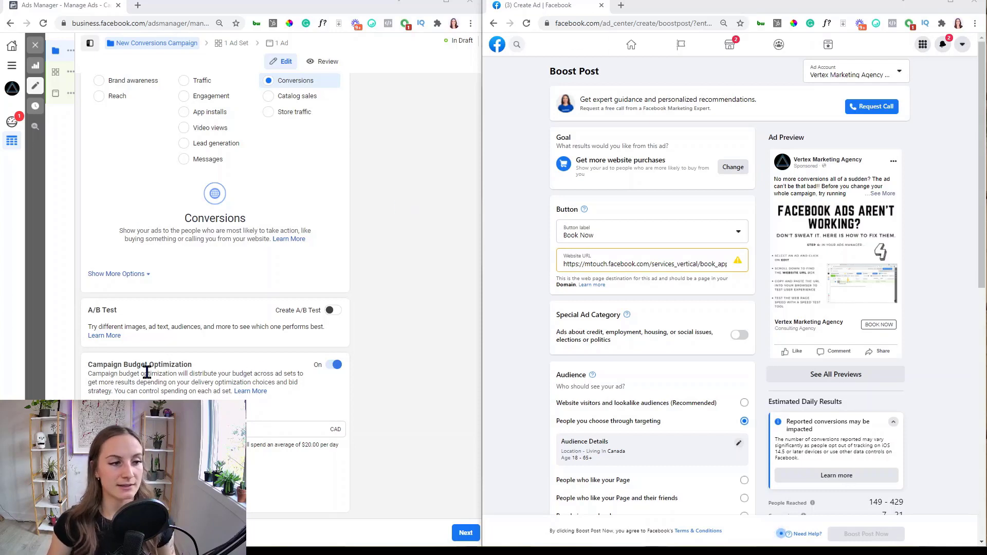
left_click_drag(108, 364, 160, 362)
left_click(164, 363)
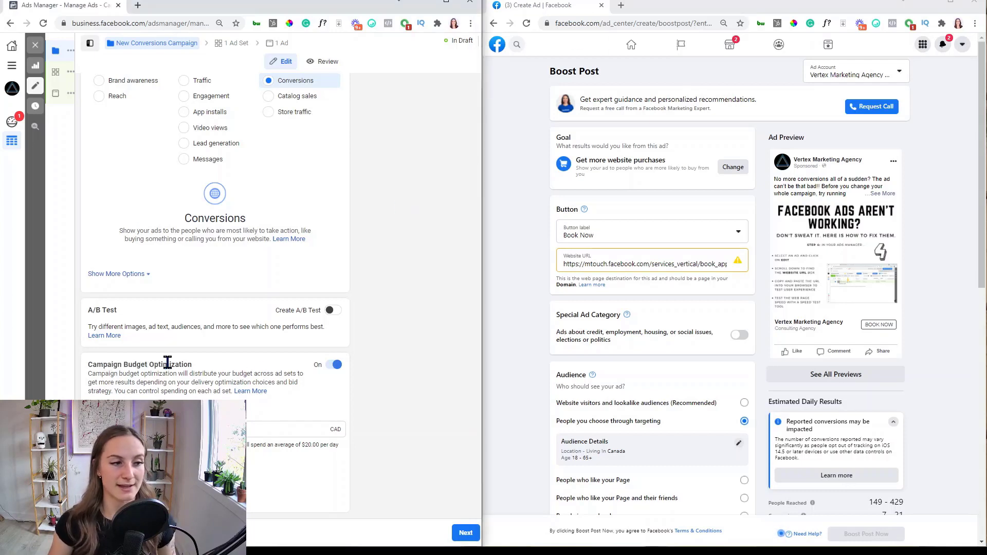
triple_click(199, 366)
left_click(196, 366)
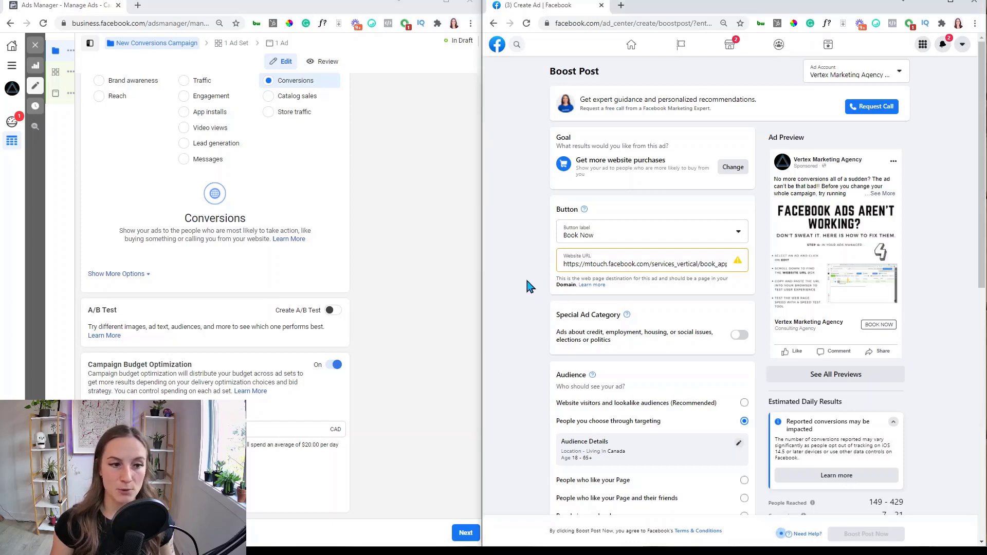
scroll(530, 285, "down", 1)
scroll(529, 285, "down", 7)
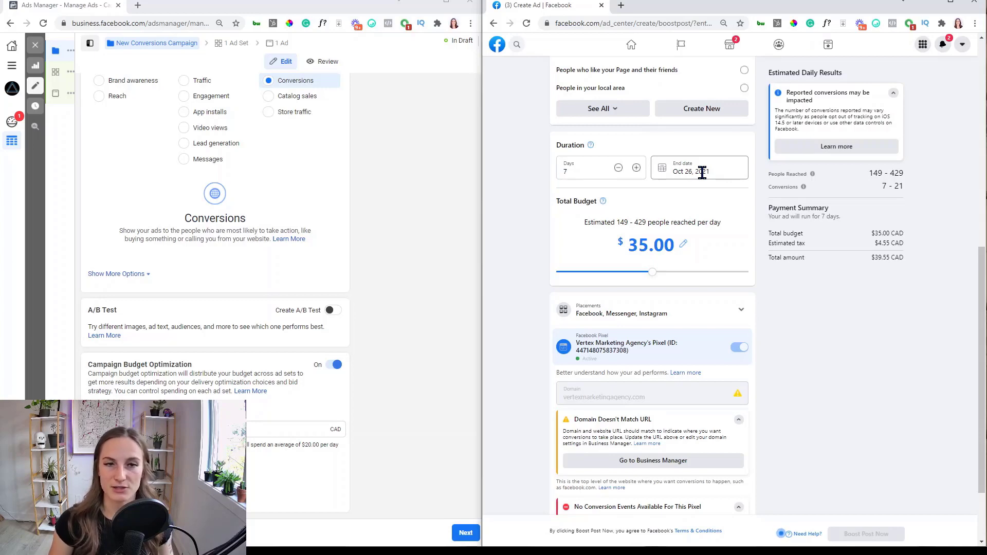
scroll(516, 219, "up", 6)
scroll(403, 535, "up", 3)
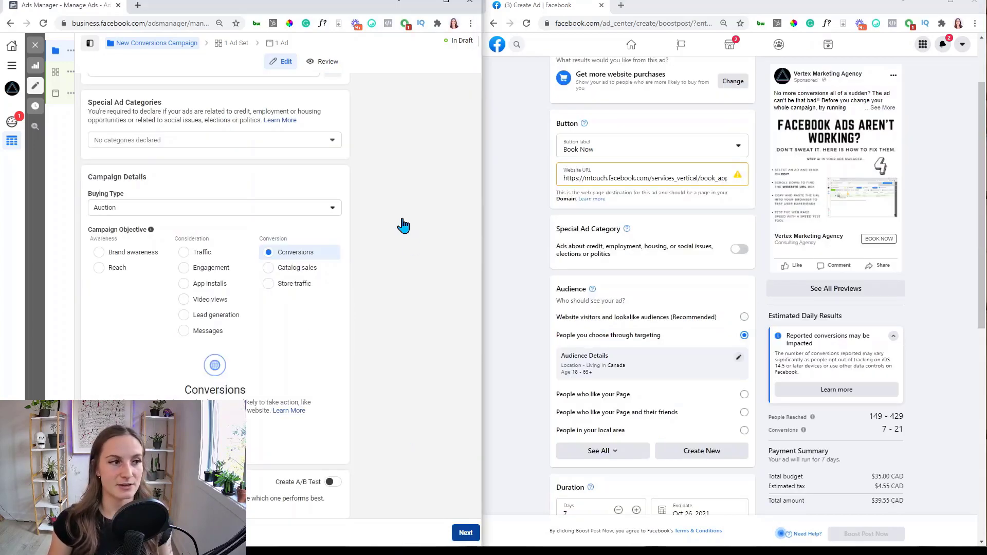
scroll(540, 226, "up", 3)
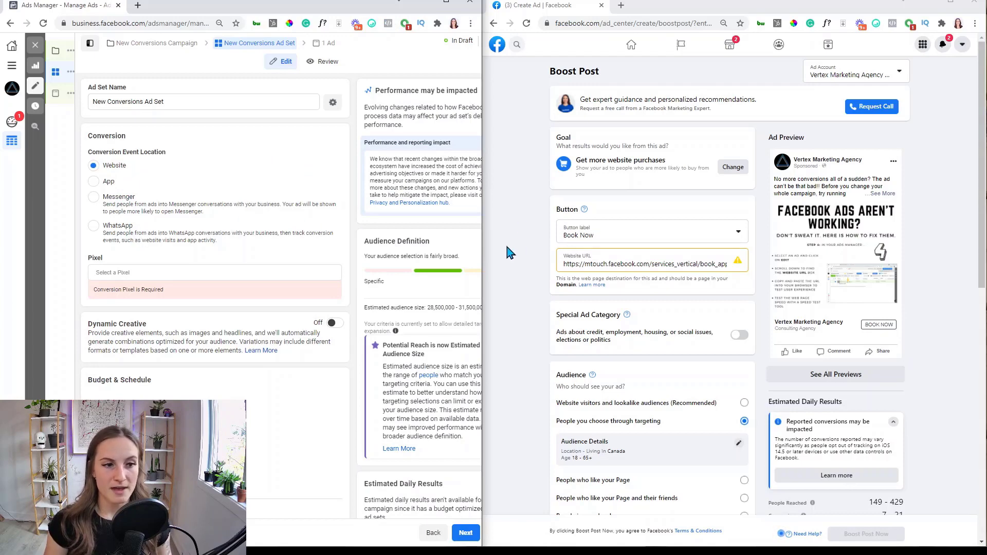
scroll(525, 238, "down", 2)
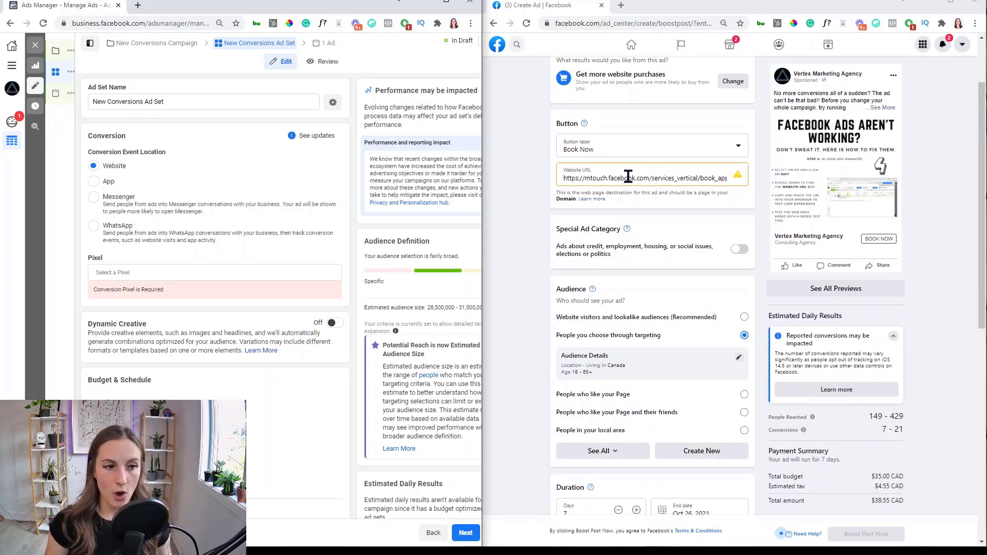
triple_click(693, 177)
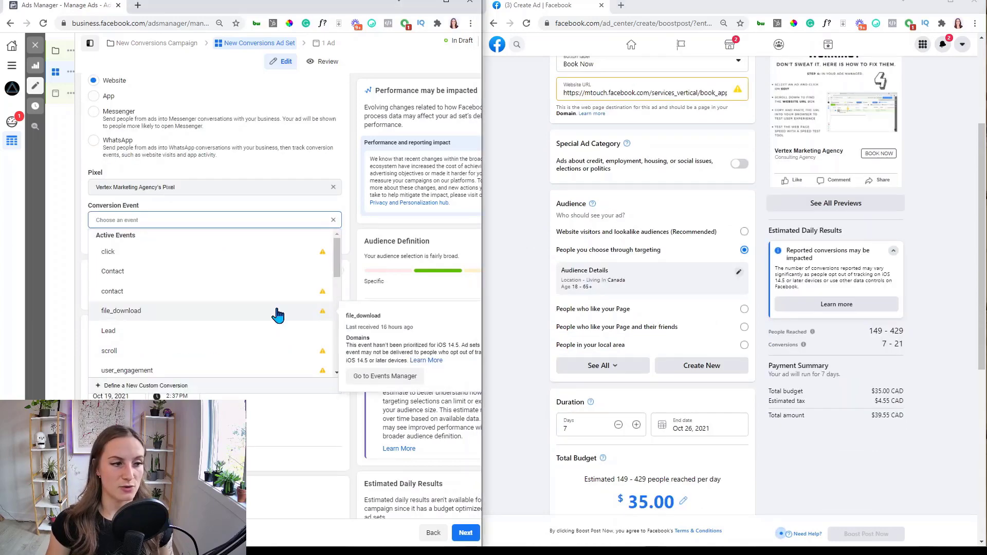
scroll(313, 297, "down", 3)
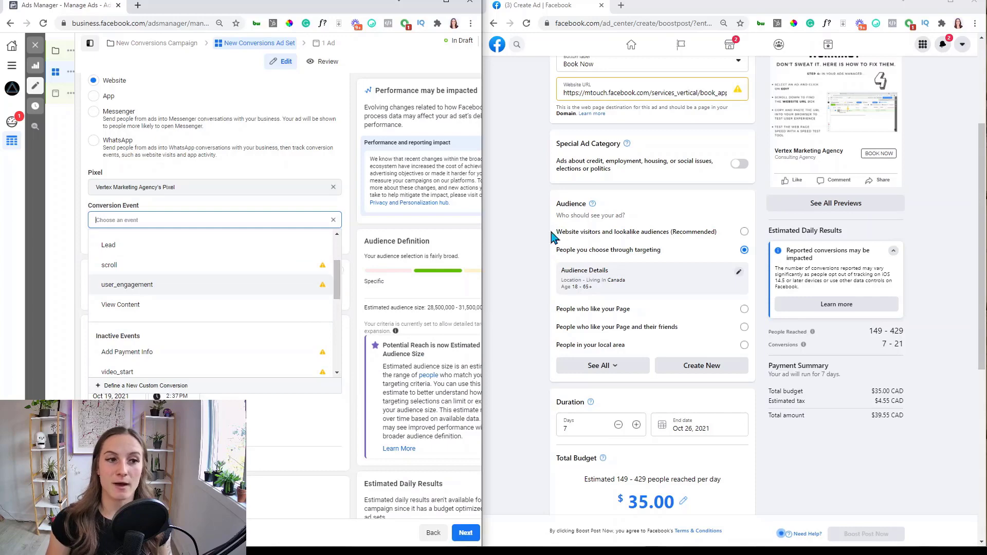
Compare the boosted post's goal options with the active and inactive conversion events offered for the ad set
scroll(571, 222, "up", 3)
left_click(733, 168)
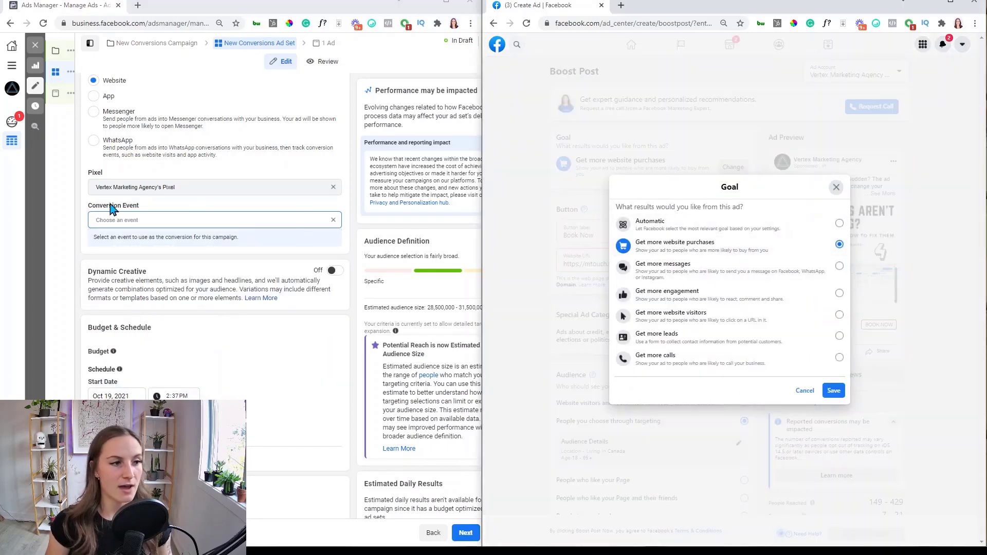
left_click(181, 220)
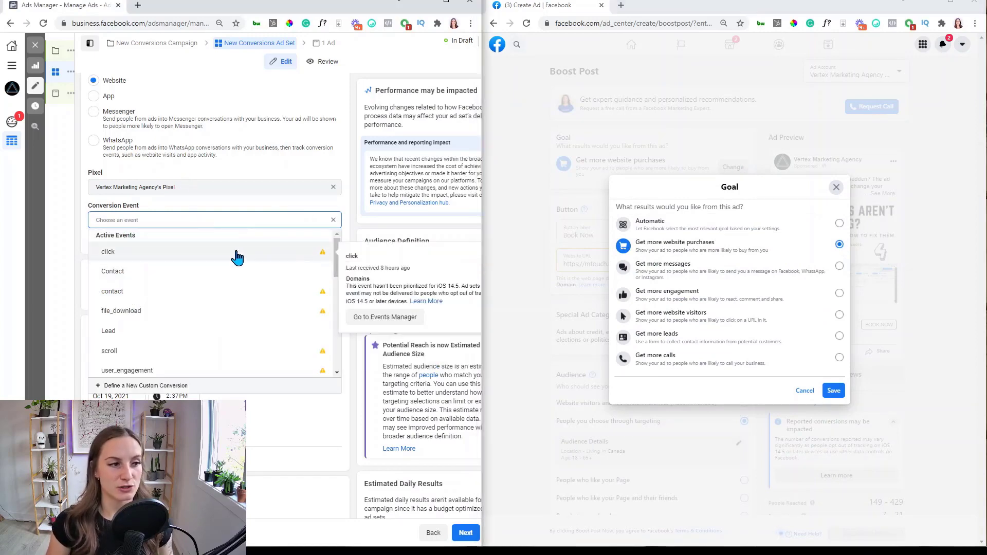
scroll(225, 292, "down", 1)
scroll(226, 292, "down", 1)
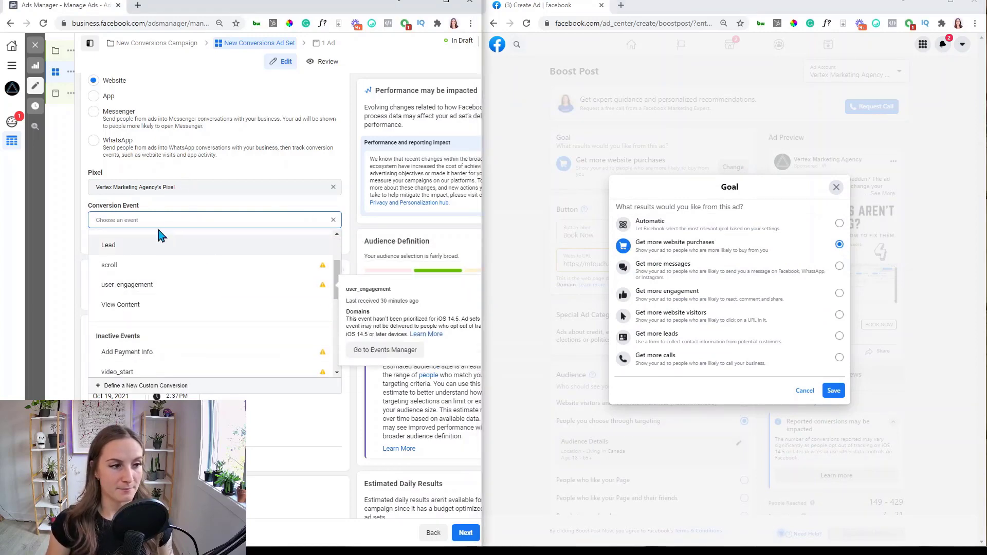
scroll(191, 285, "down", 2)
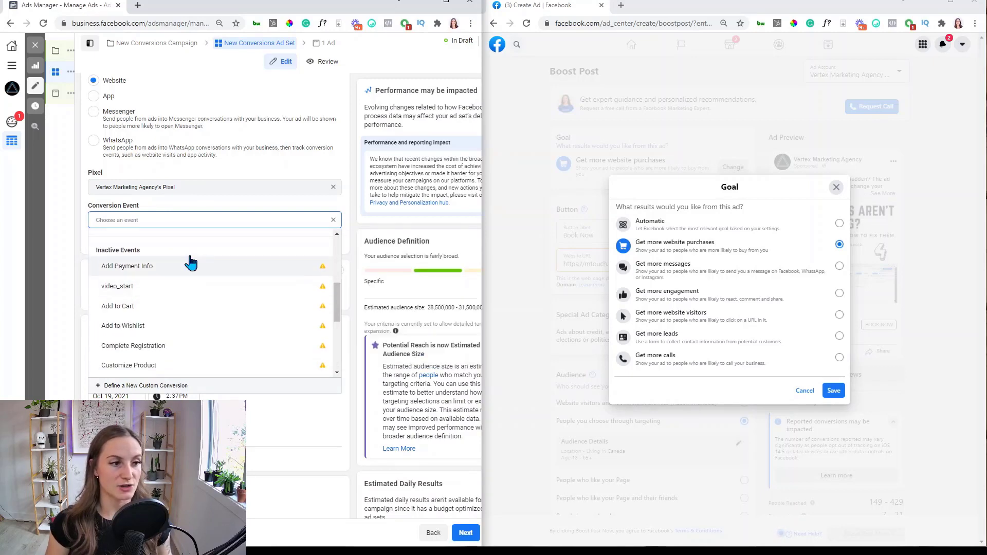
scroll(188, 288, "up", 1)
scroll(211, 298, "down", 1)
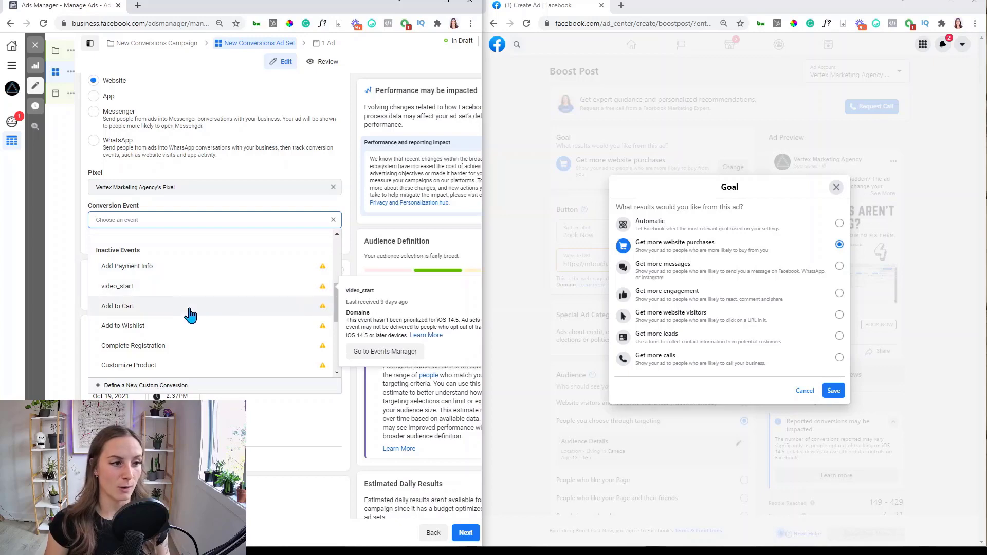
left_click(348, 212)
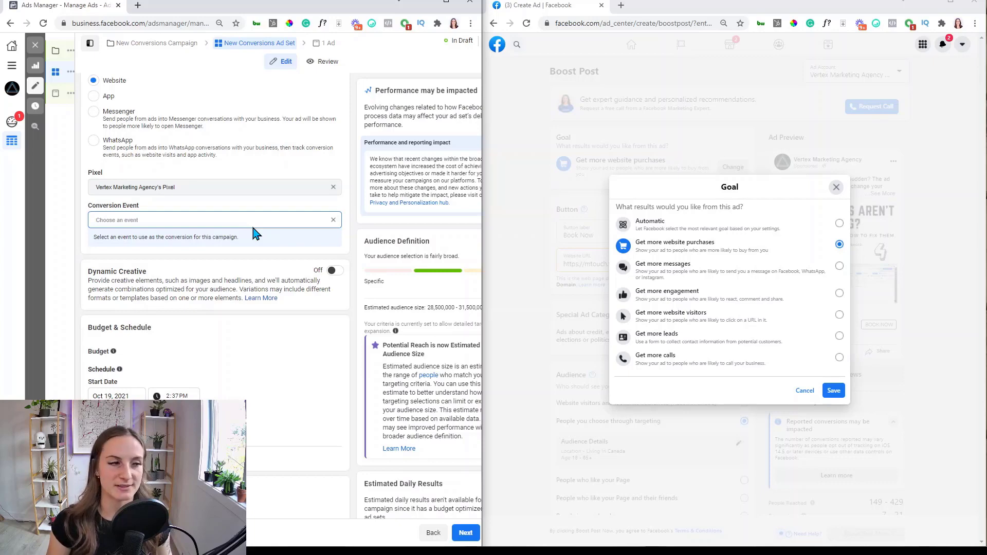
Examine the ad set's Audience section and the existing custom audiences available for targeting
scroll(262, 218, "down", 3)
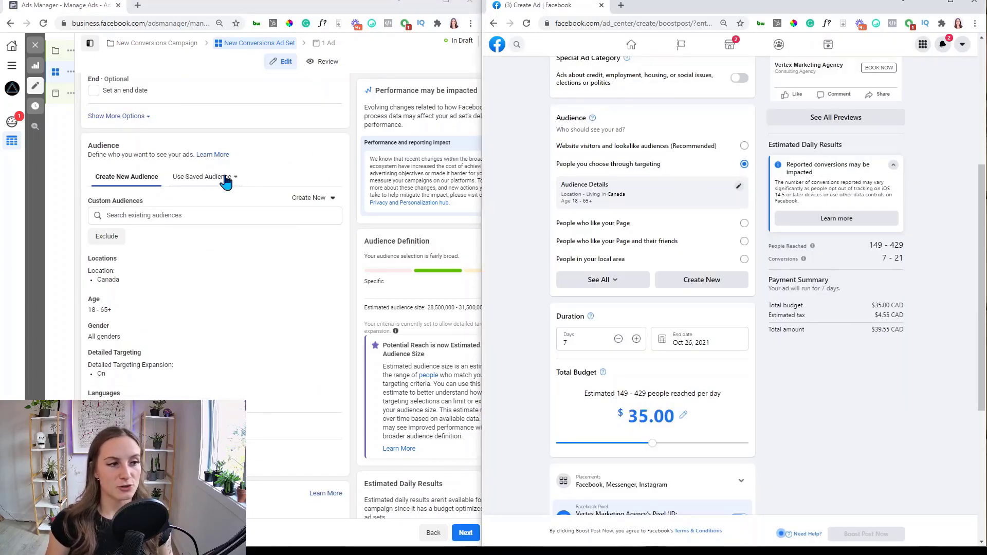
middle_click(354, 181)
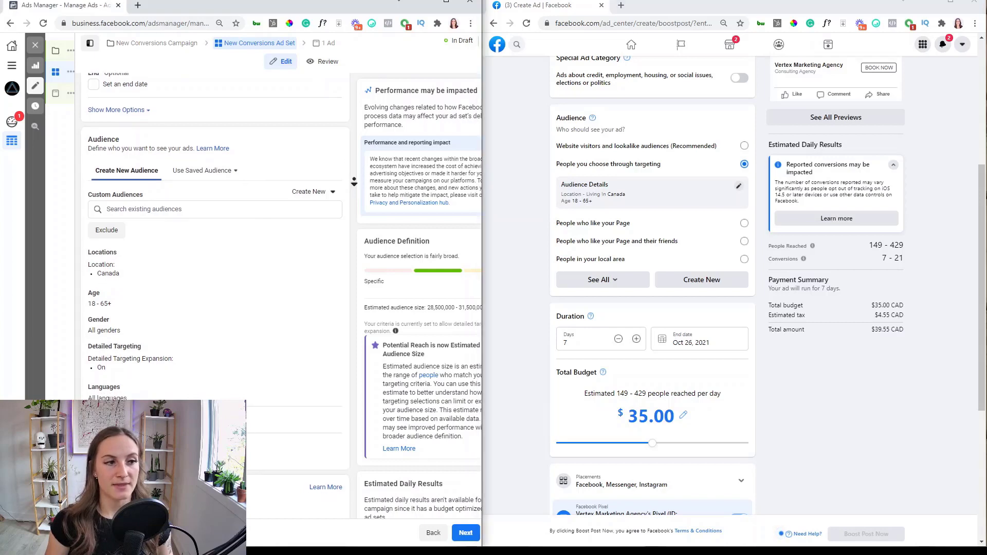
middle_click(358, 184)
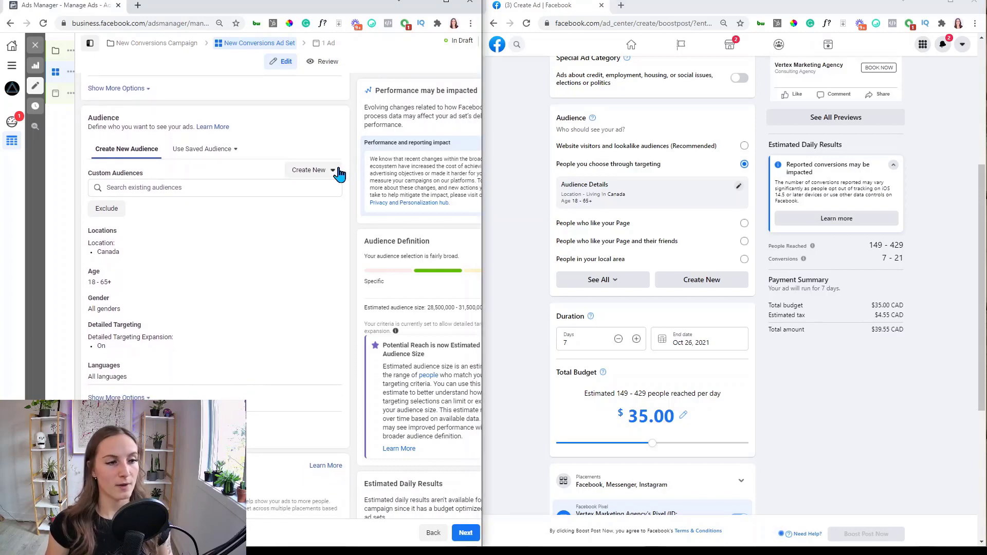
left_click(210, 189)
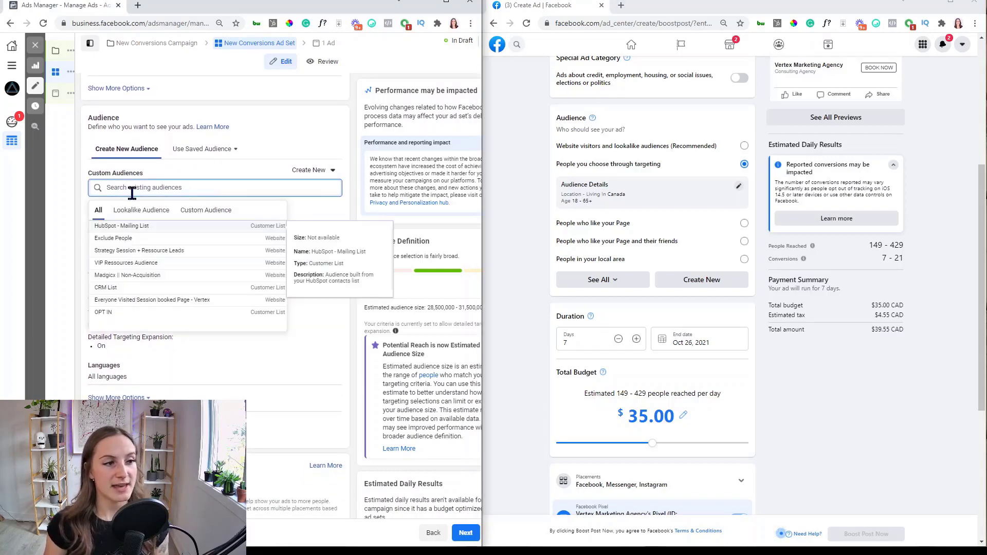
left_click(358, 129)
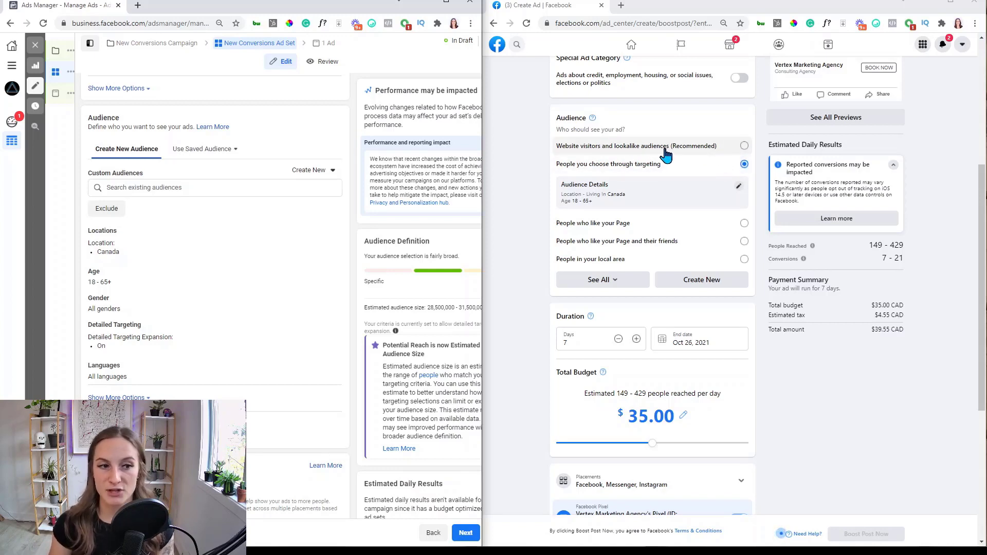
Compare the boosted post's Website visitors and lookalike audiences option with People you choose through targeting, and open the latter's audience details for editing
left_click(589, 149)
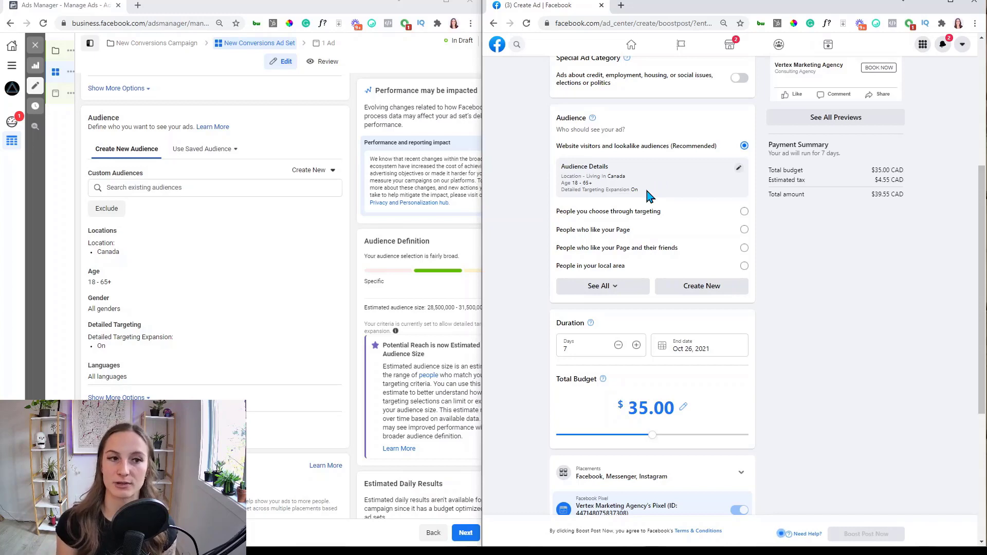
left_click(637, 212)
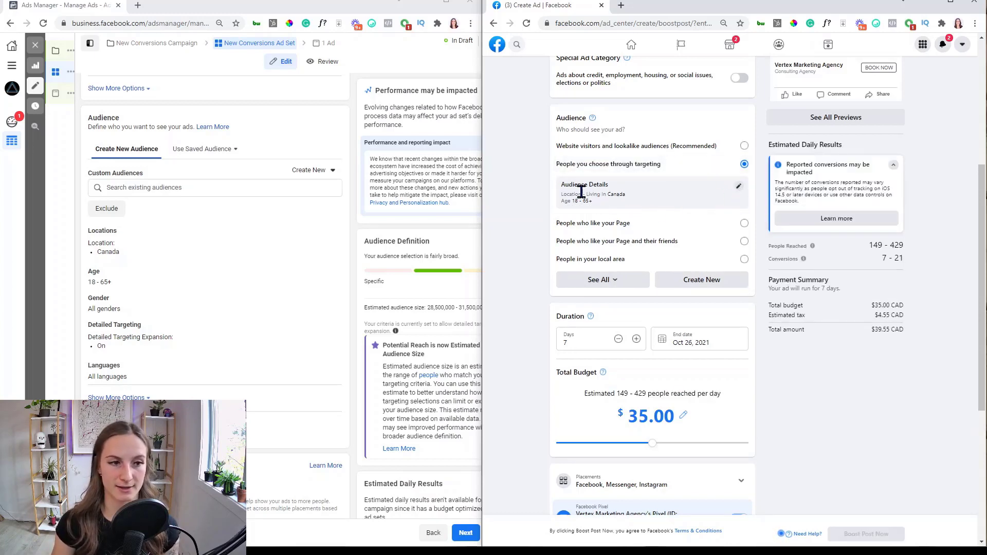
left_click(739, 187)
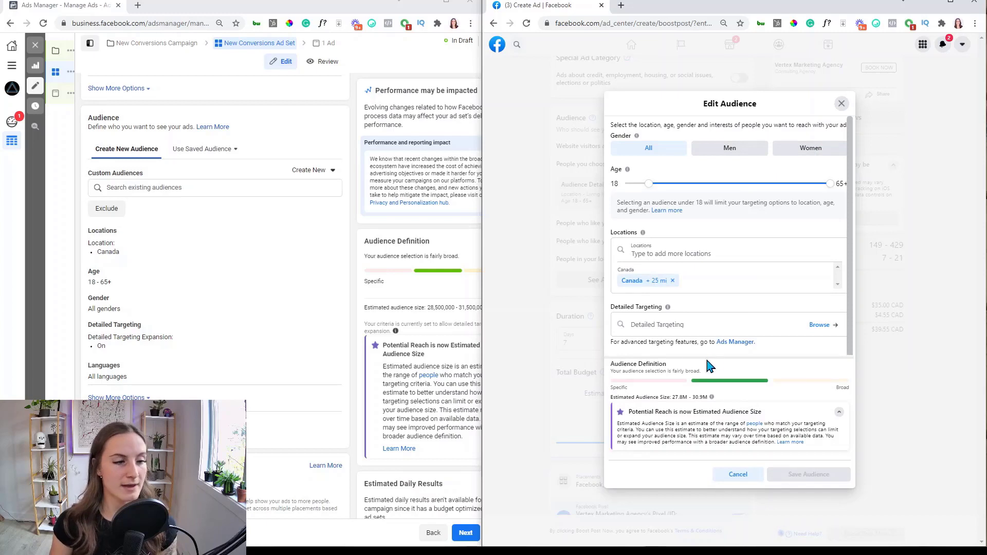
Examine the ad set's custom audiences available for inclusion, and show its exclusion field with the audiences that can be excluded
mouse_move(263, 253)
left_click(206, 185)
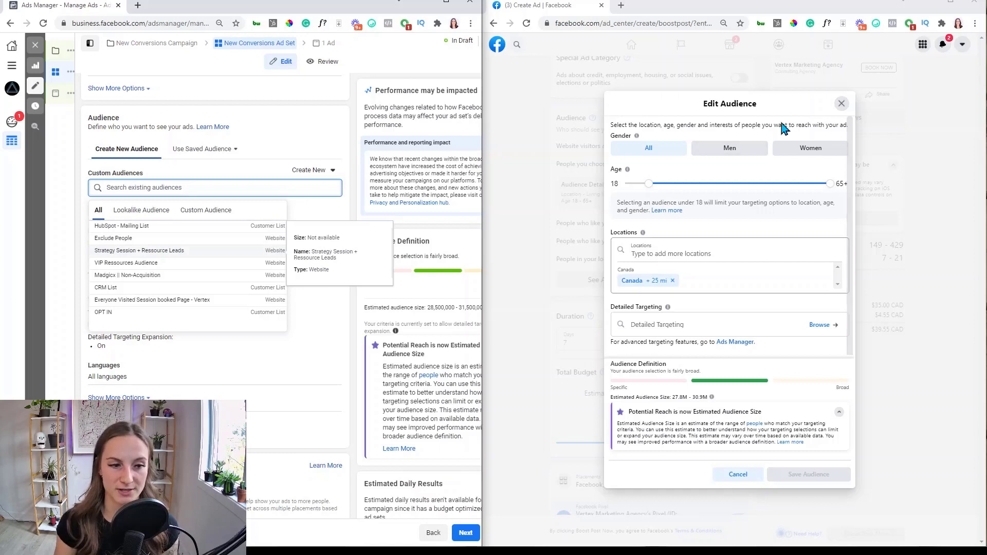
left_click(290, 205)
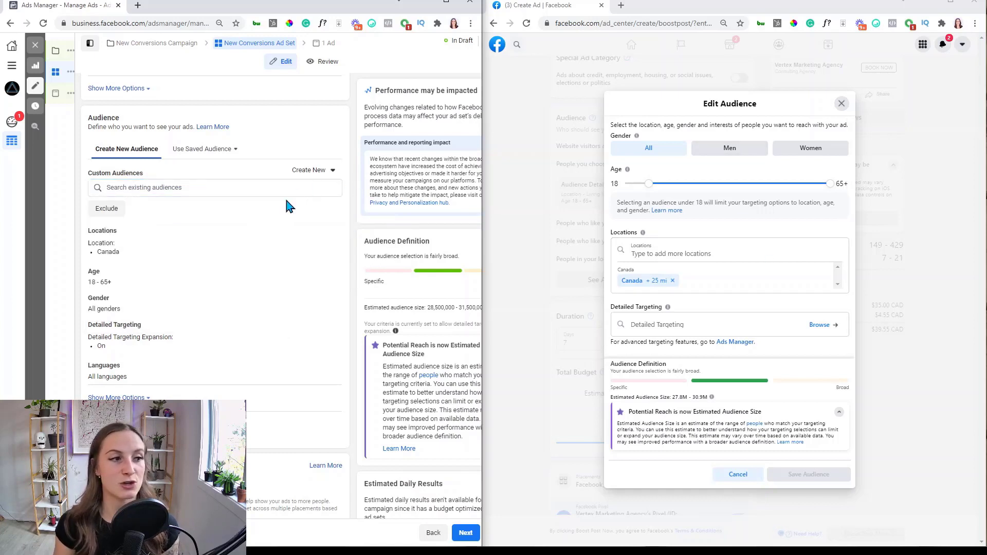
left_click(105, 208)
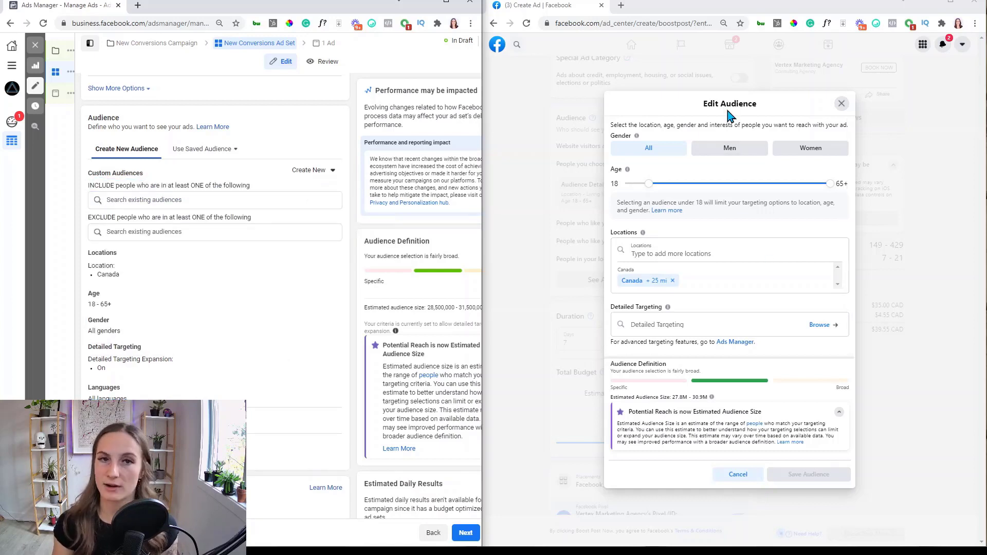
left_click(174, 235)
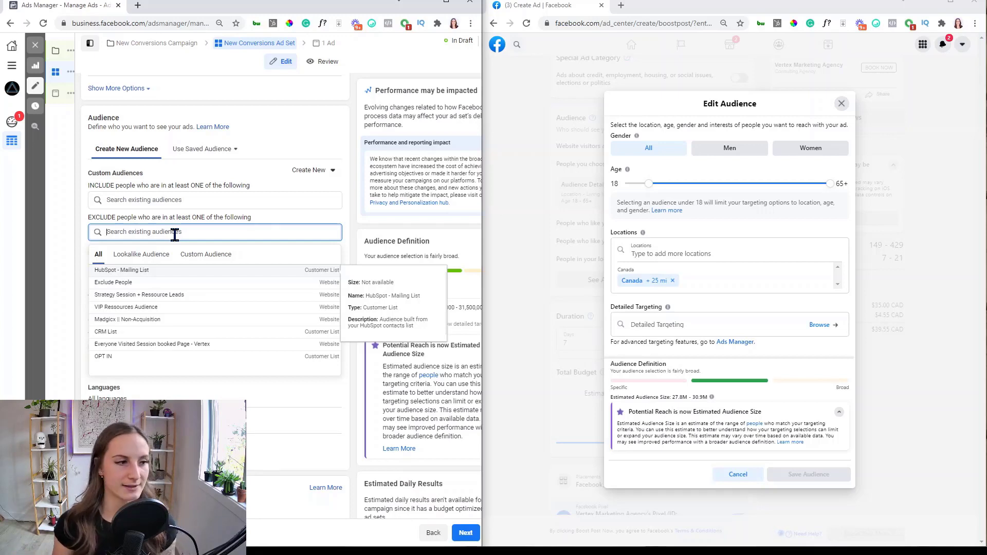
left_click(354, 236)
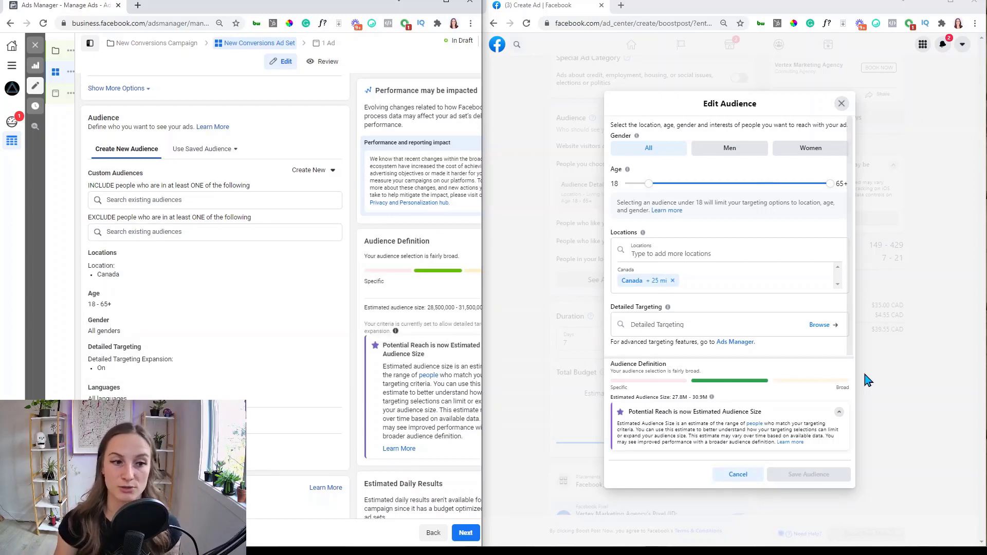
Examine the locations, detailed targeting and advanced targeting note in the boosted post's audience editor, and close it without saving
scroll(770, 227, "down", 2)
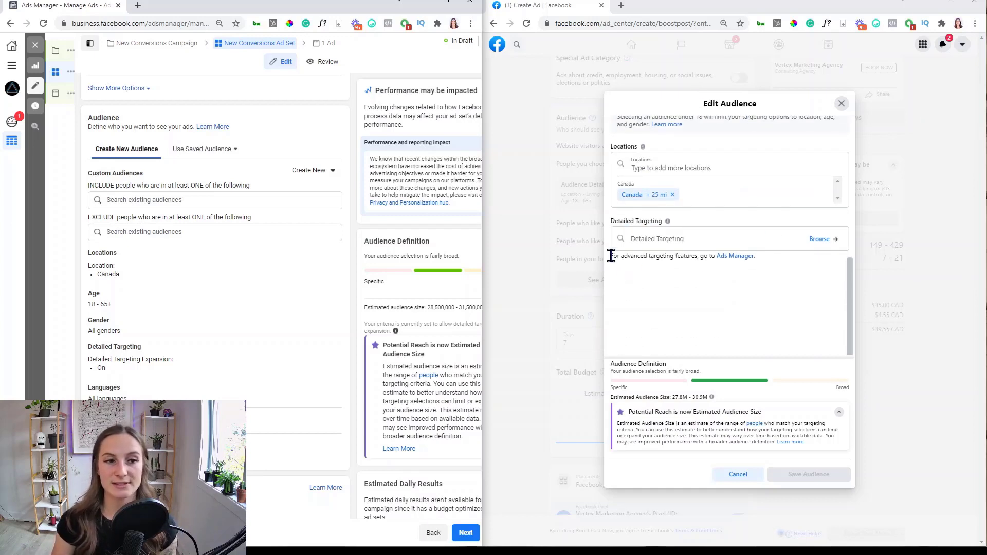
left_click_drag(610, 256, 753, 257)
left_click(667, 257)
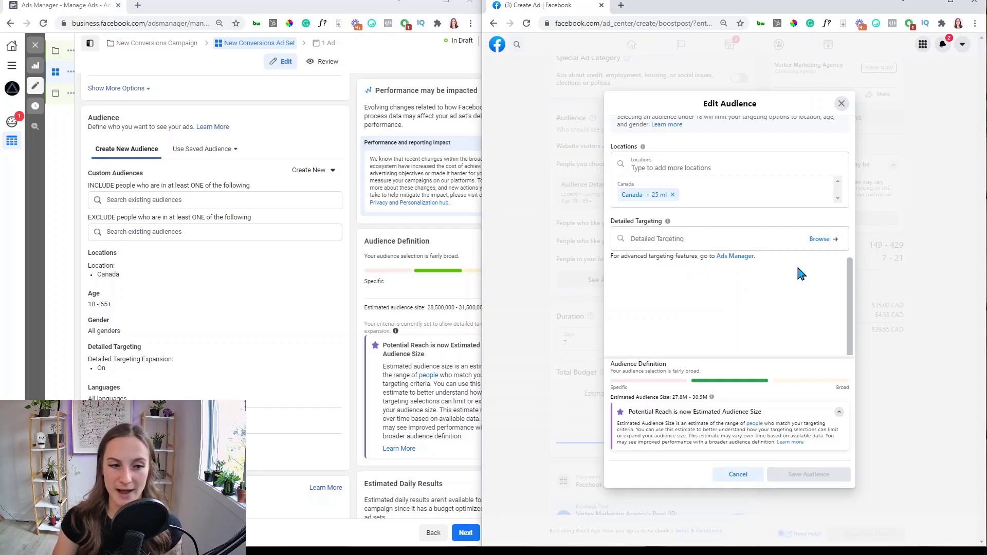
left_click(842, 104)
Examine the placement choices offered for the boosted post
scroll(436, 149, "down", 5)
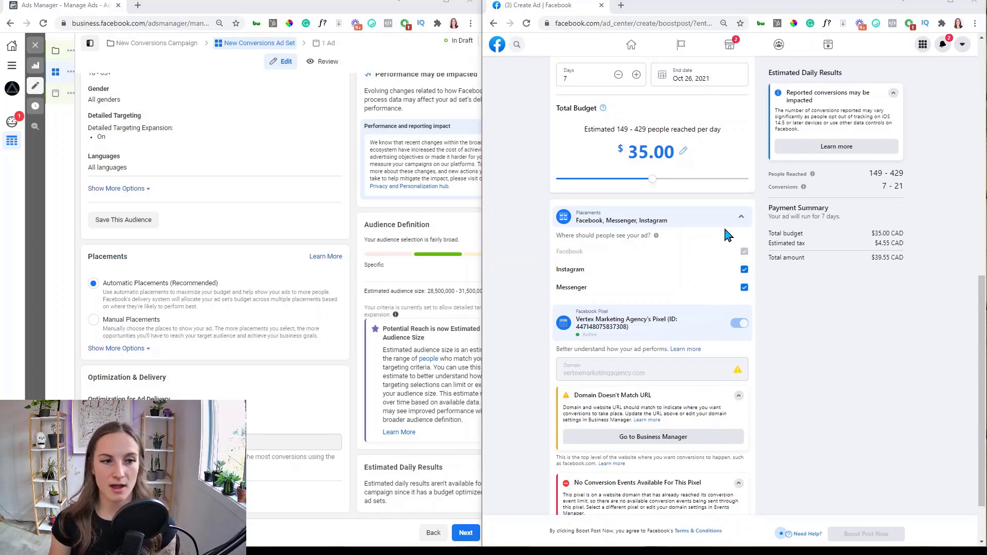
left_click(742, 218)
left_click(745, 222)
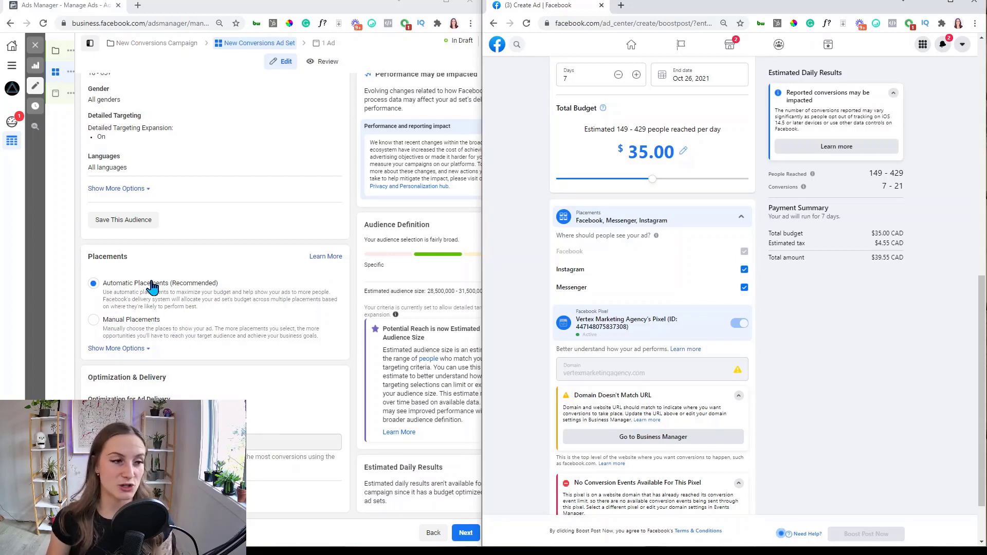
Set the ad set to Manual Placements and review its placements from Feeds through Stories and Reels, In-Stream, Search and In-Article
left_click(127, 330)
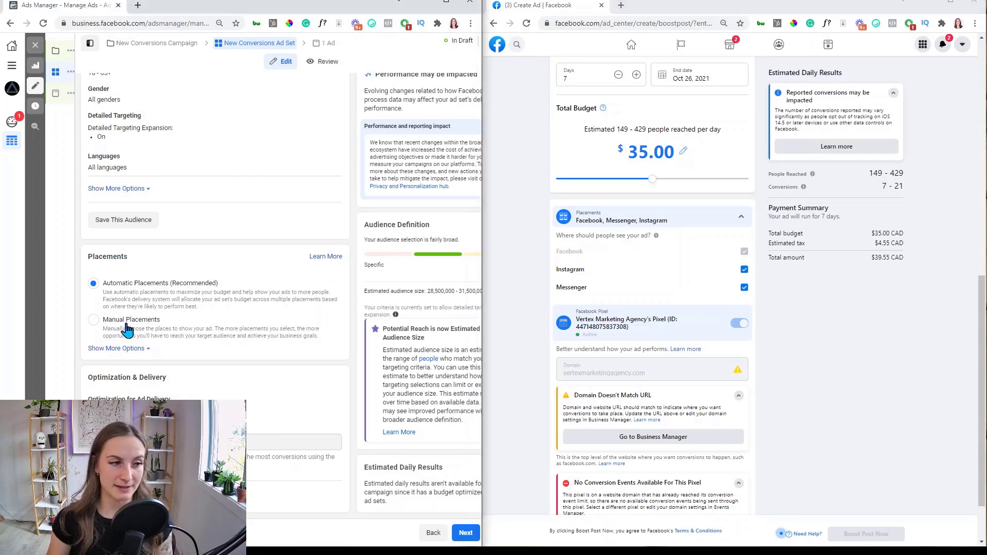
left_click(94, 320)
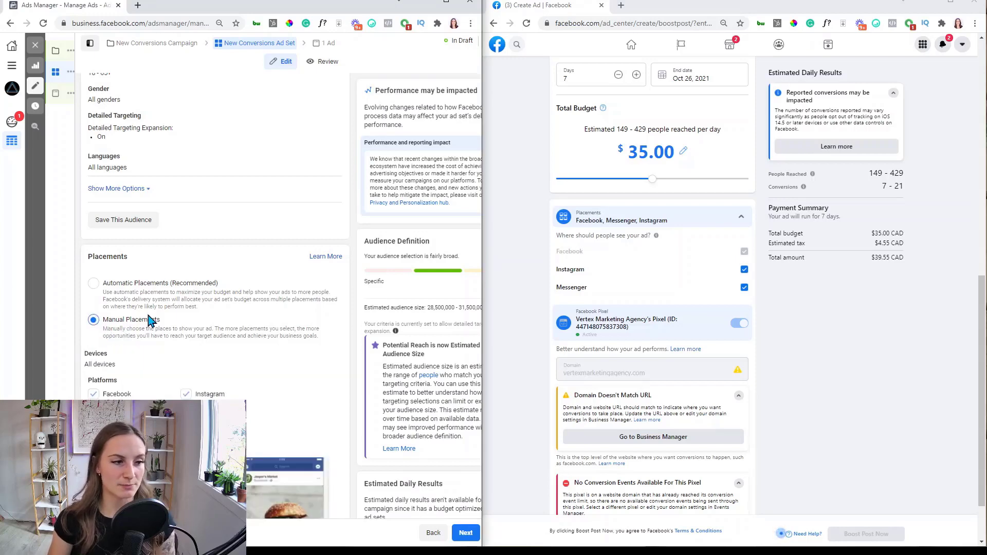
scroll(236, 275, "down", 6)
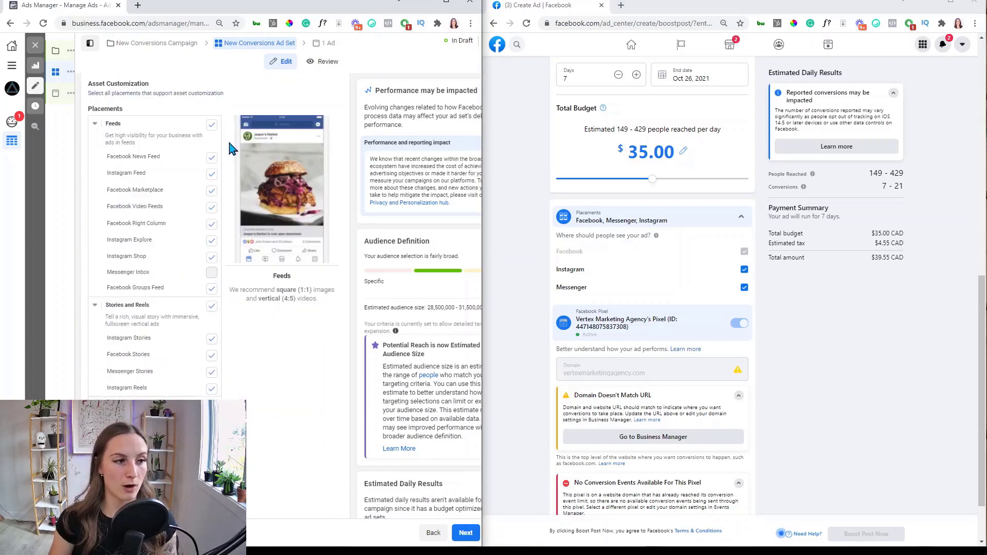
scroll(231, 155, "down", 3)
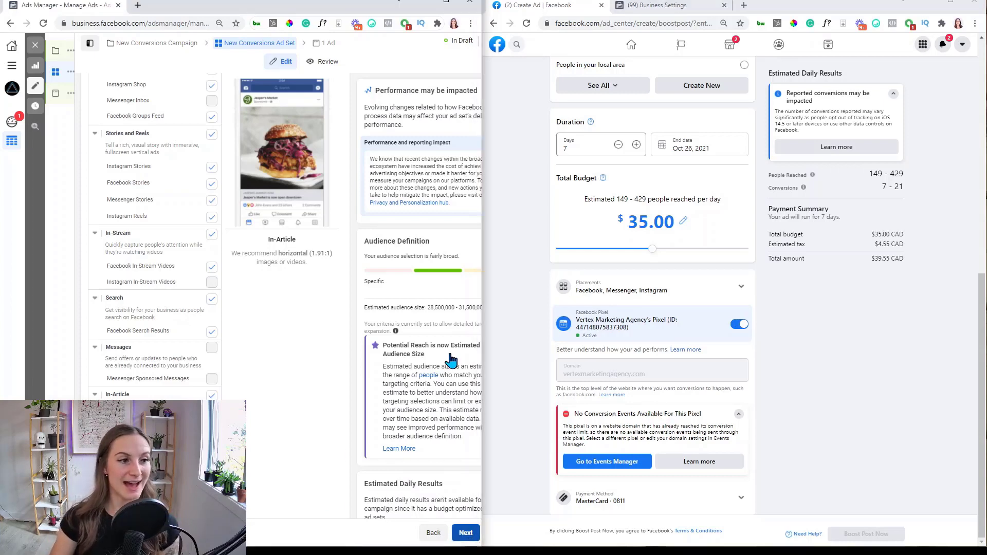
Go to the New Conversions Ad and compare its identity, ad setup and creative sections with the boosted post's settings and preview
scroll(842, 297, "up", 5)
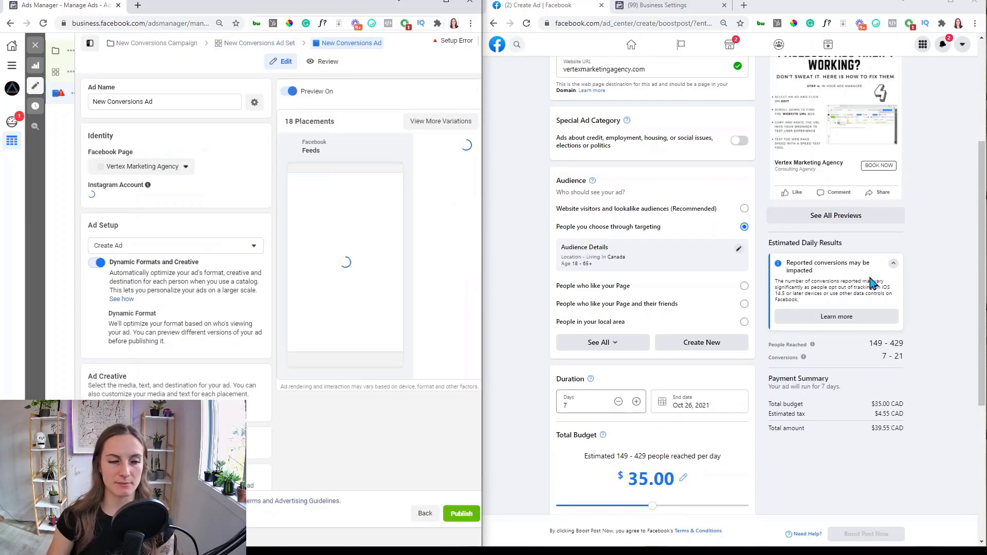
scroll(778, 260, "up", 3)
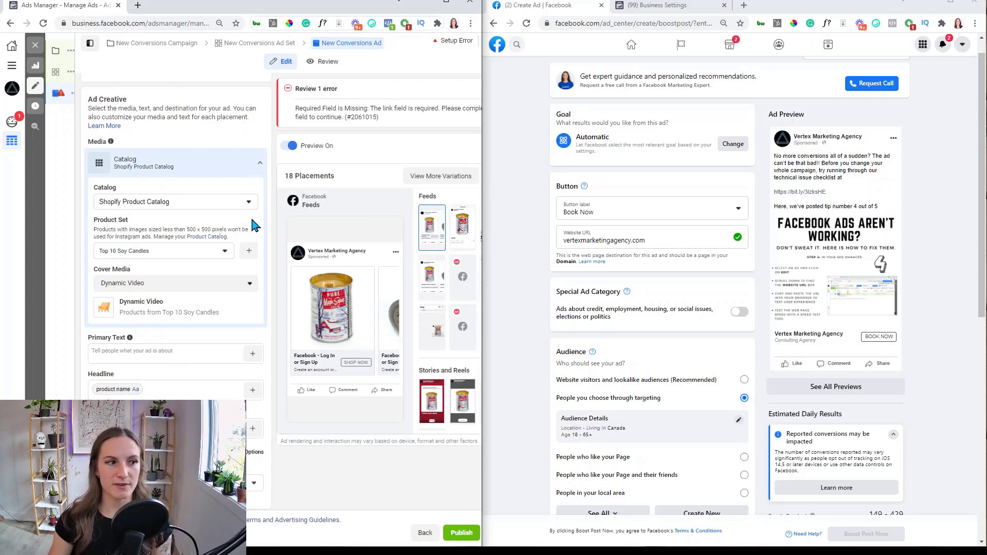
scroll(246, 231, "up", 2)
scroll(245, 232, "up", 4)
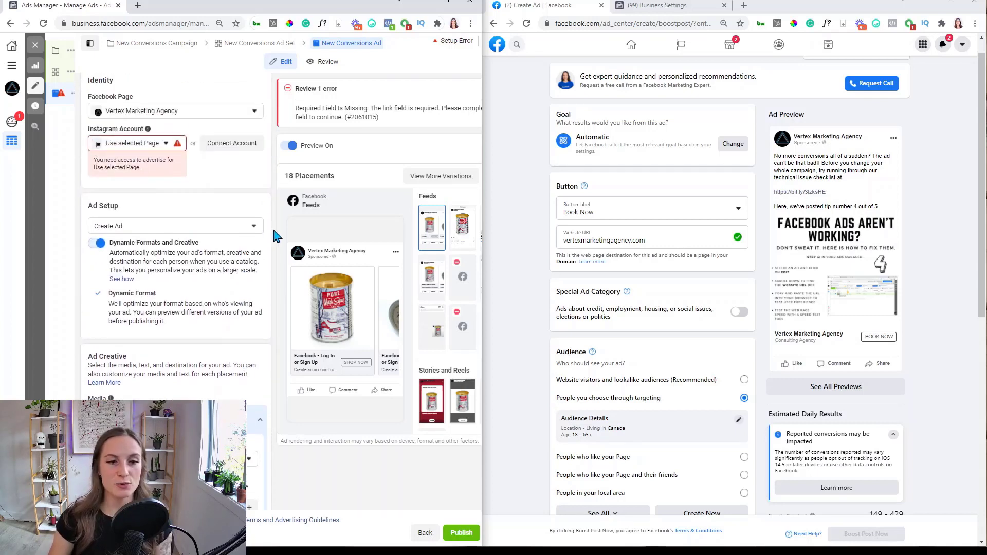
mouse_move(316, 203)
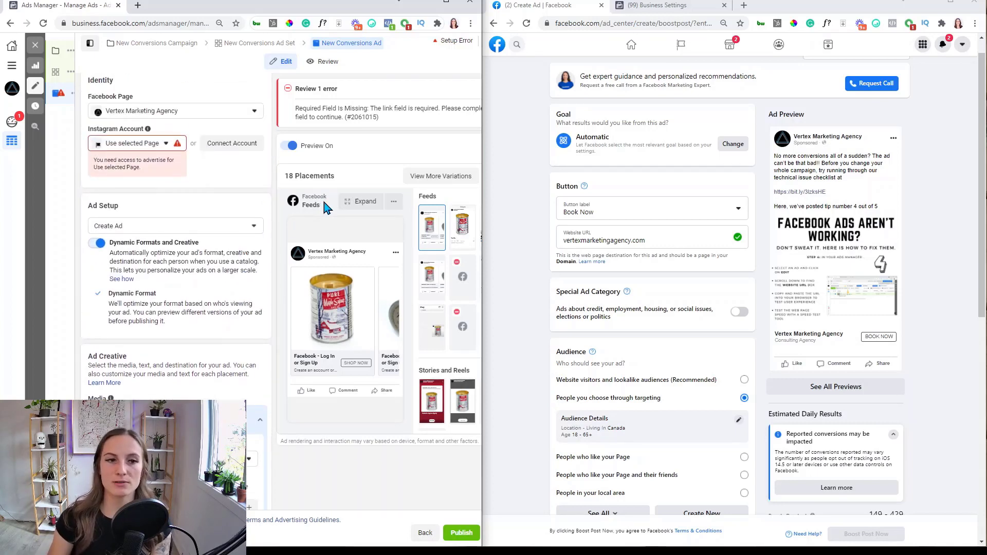
scroll(218, 200, "down", 2)
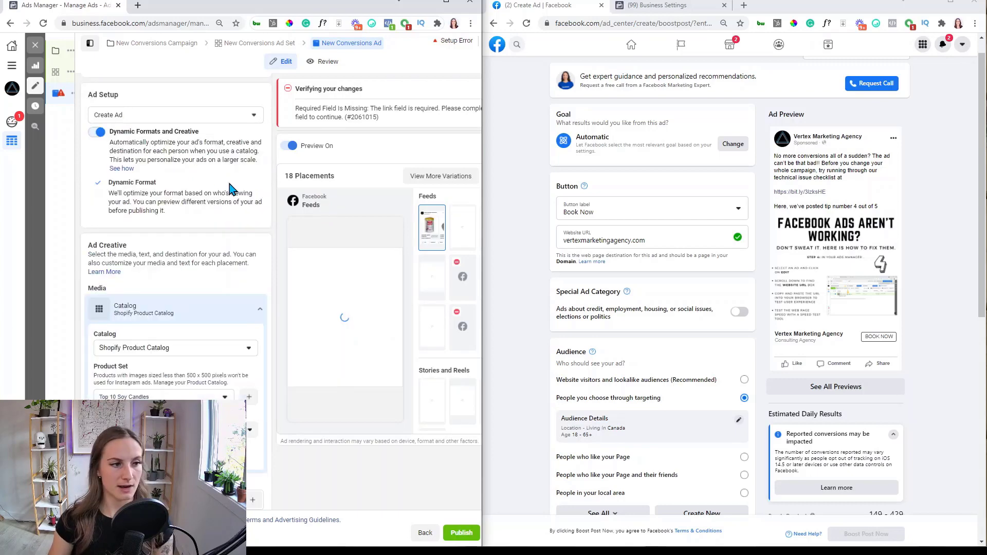
scroll(208, 211, "up", 3)
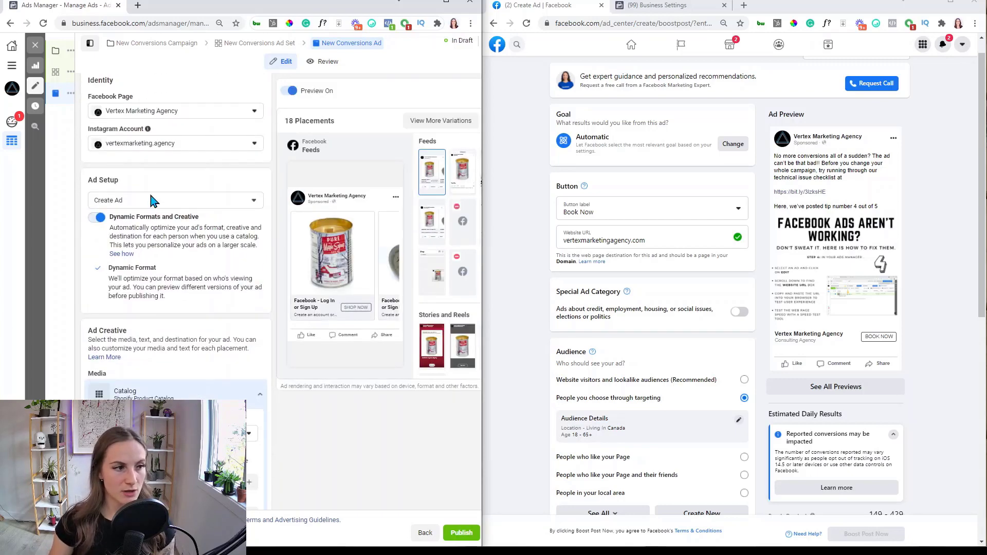
Switch the ad setup to Use Existing Post, view the Facebook posts available for selection, and close the list without choosing one
left_click(122, 202)
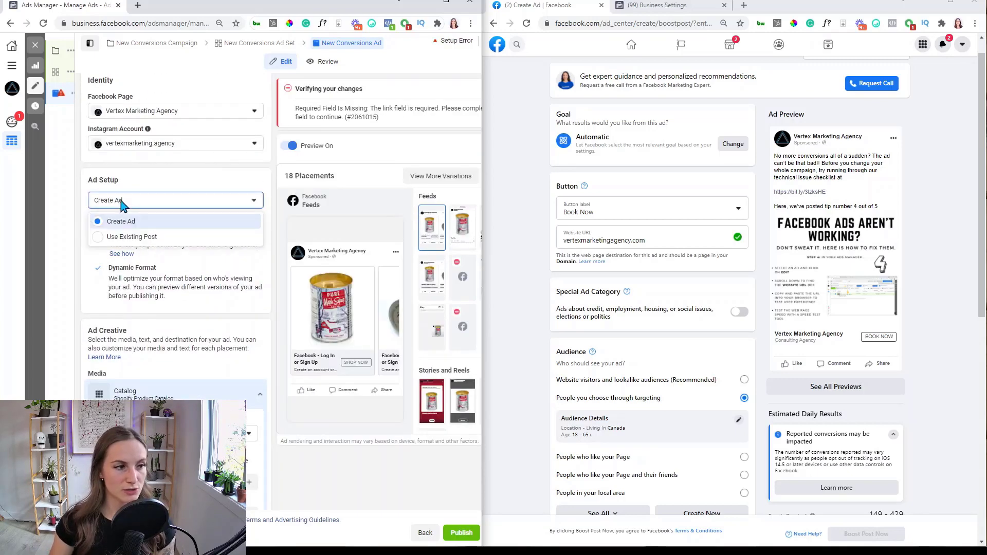
left_click(133, 237)
scroll(149, 195, "down", 2)
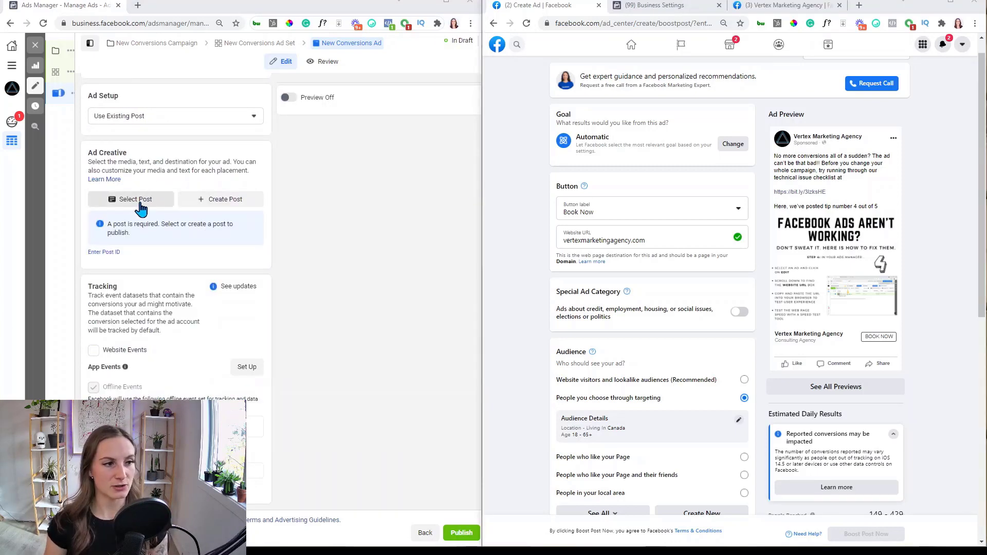
left_click(136, 200)
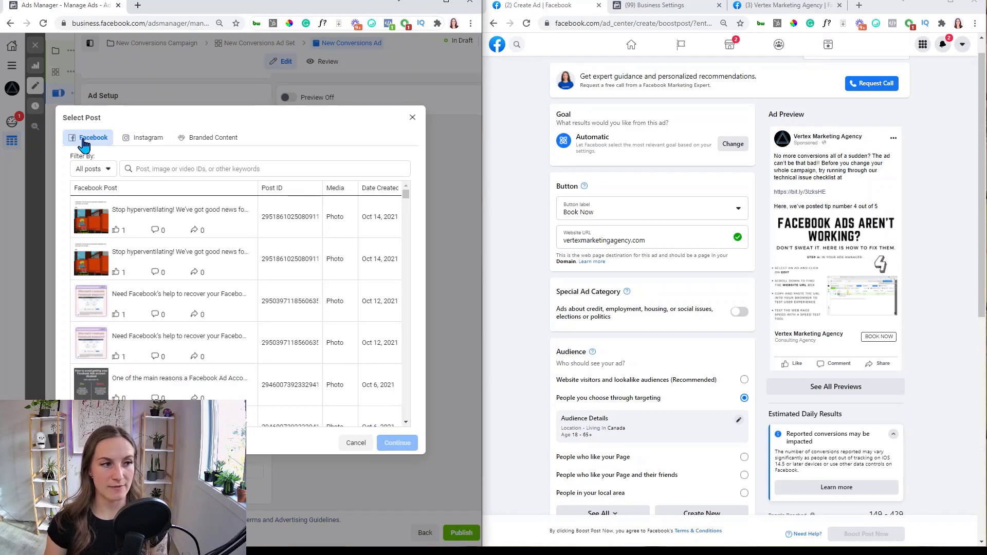
left_click(412, 117)
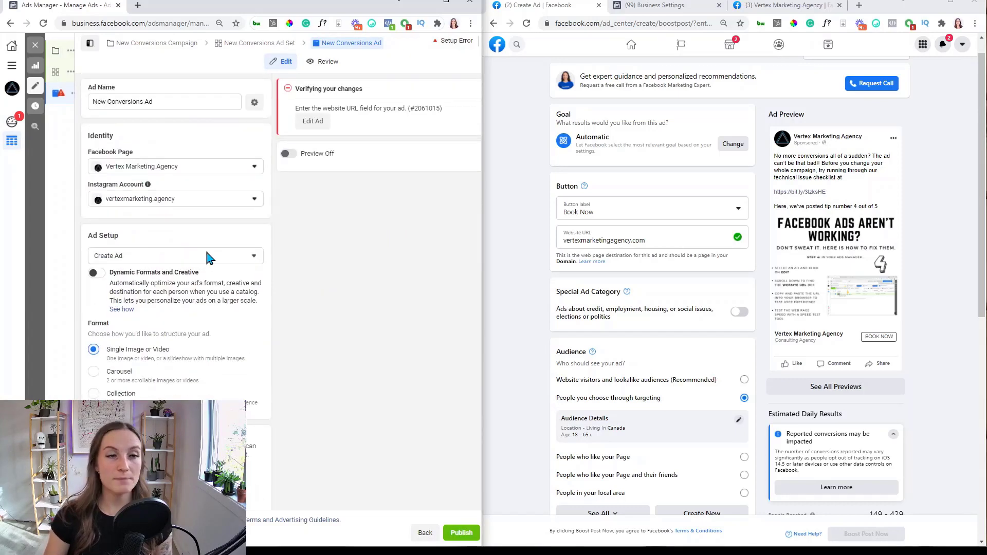
Add a second primary text option to the ad's creative and show the options for its headline
scroll(210, 257, "down", 5)
scroll(210, 257, "down", 1)
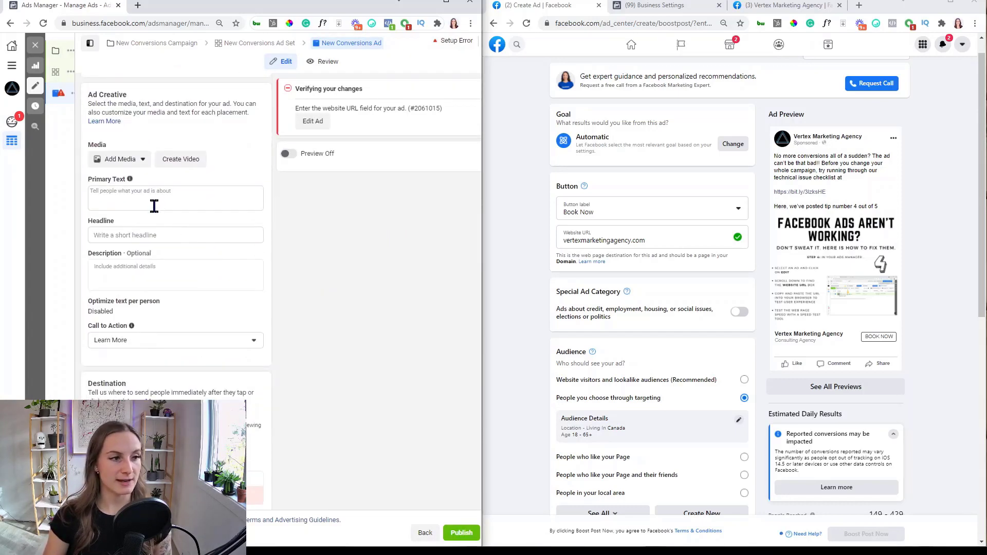
left_click(154, 201)
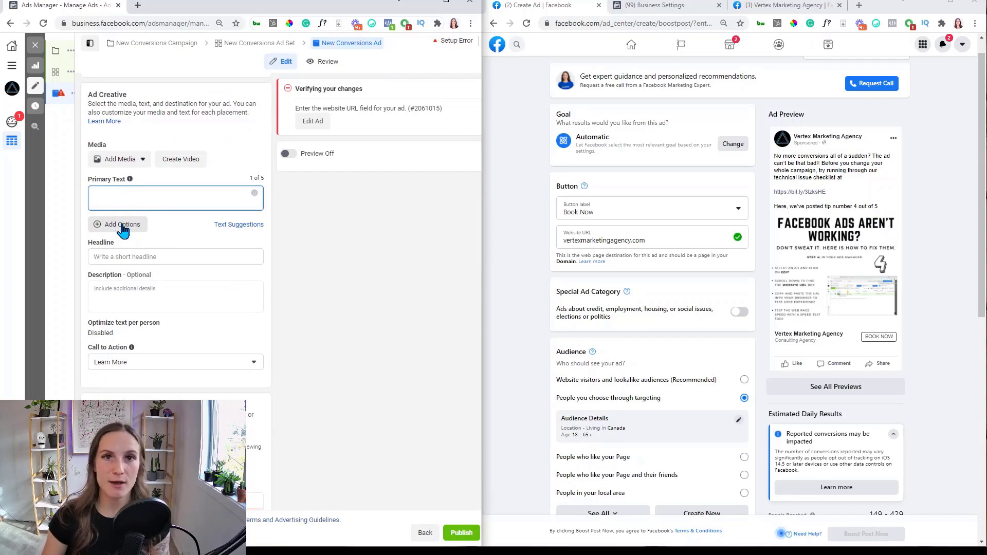
left_click(121, 226)
left_click(138, 272)
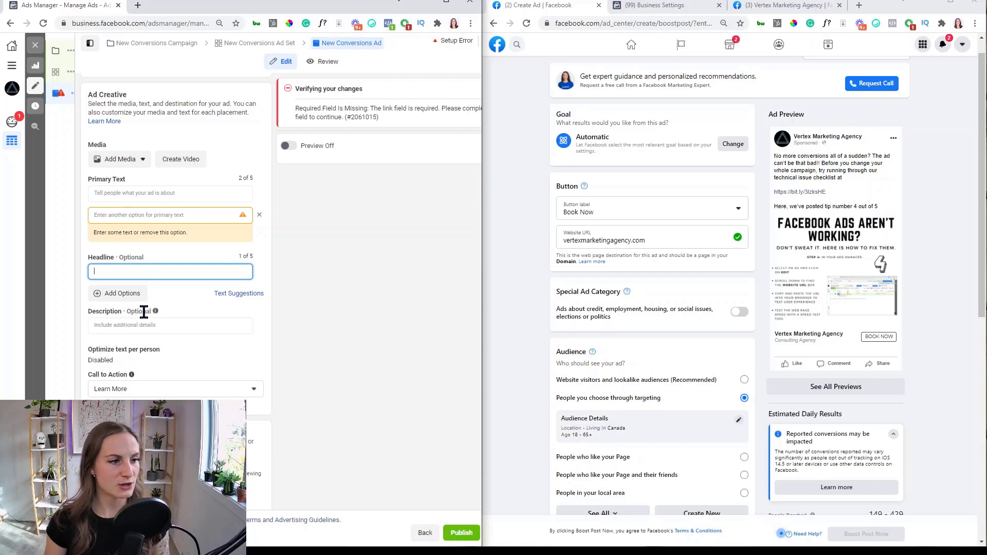
Compare the boosted post's button label choices with the call to action choices offered for the new ad
scroll(144, 309, "down", 2)
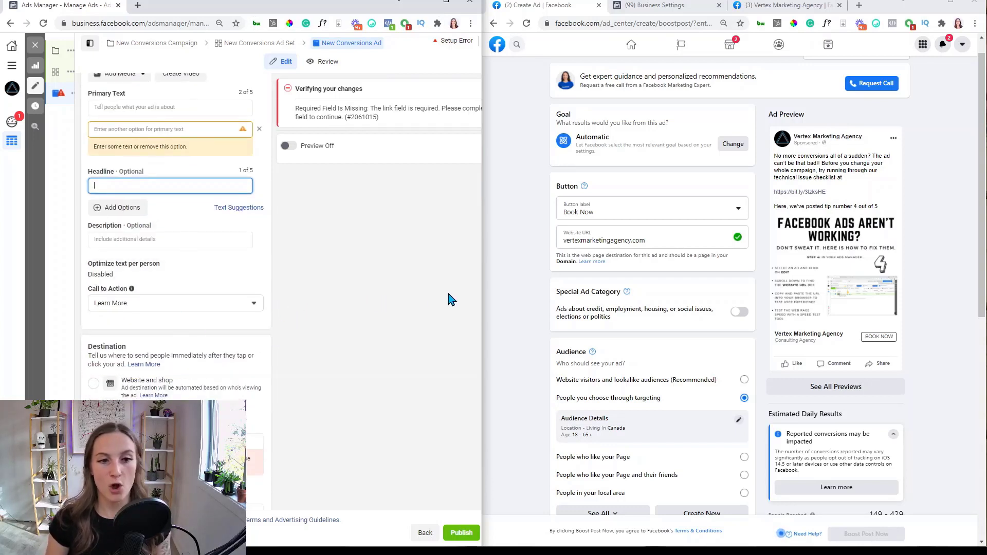
left_click(655, 216)
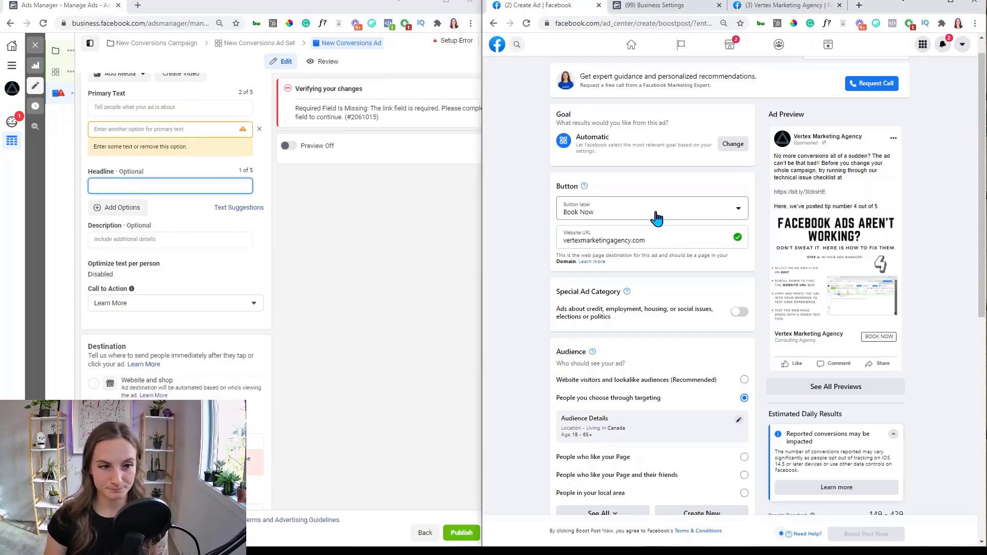
scroll(675, 254, "down", 2)
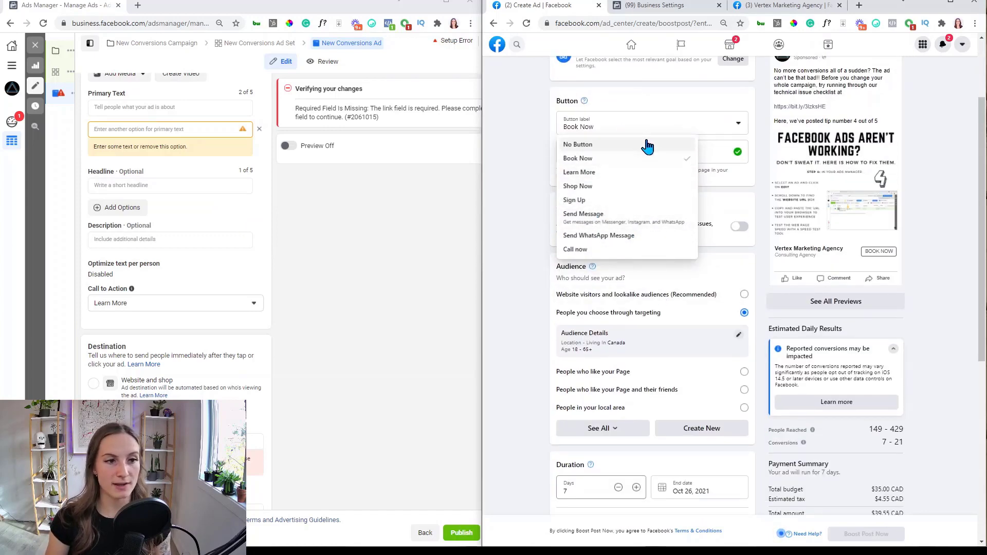
left_click(156, 311)
scroll(214, 371, "down", 3)
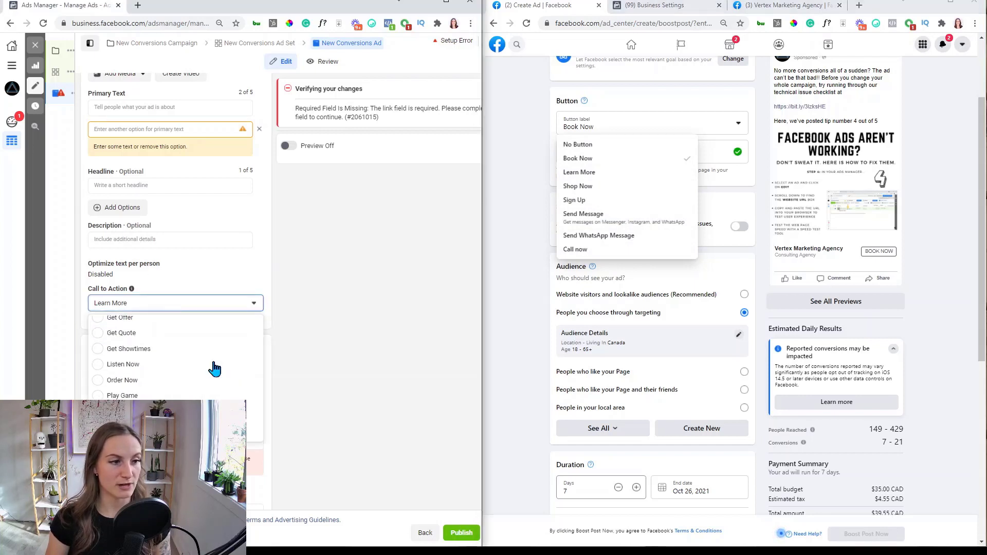
scroll(204, 381, "up", 3)
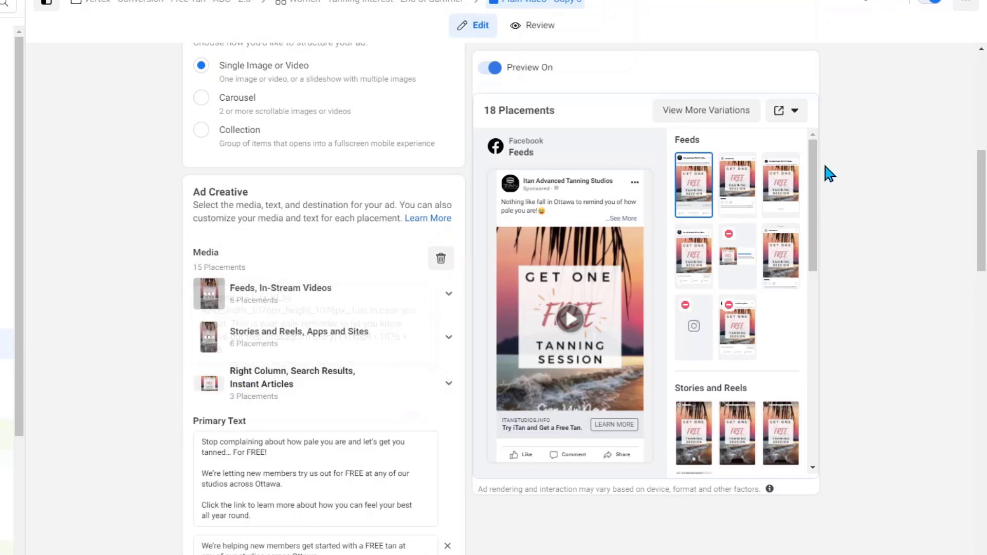
Examine the tanning session ad's previews across its placements, from Feeds through Stories and Reels to Apps and Sites
left_click_drag(814, 175, 825, 231)
scroll(823, 226, "down", 2)
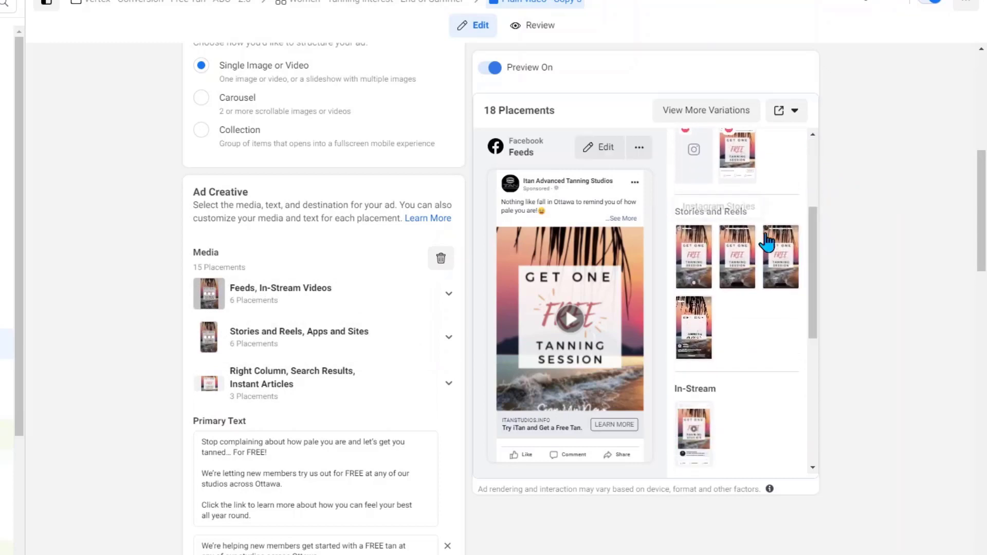
left_click_drag(815, 275, 805, 401)
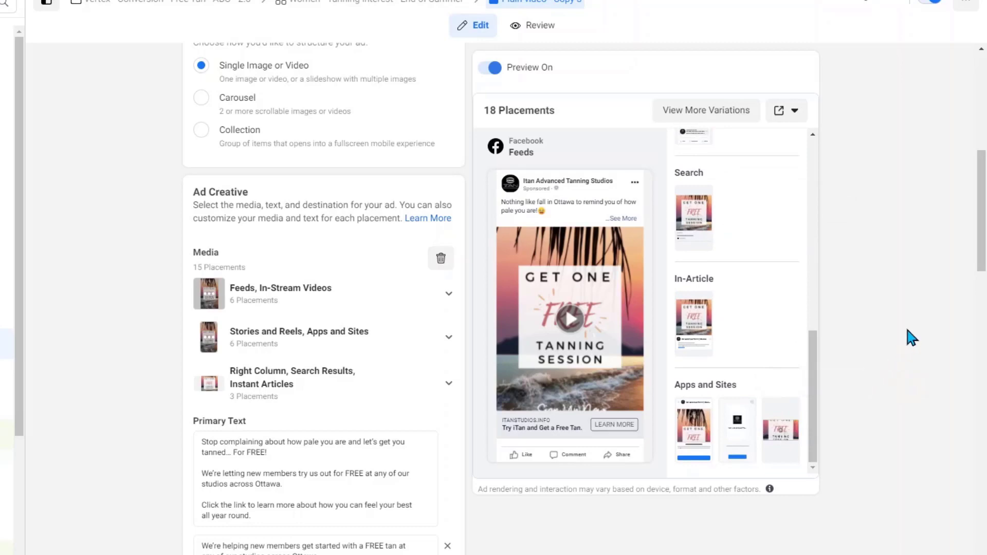